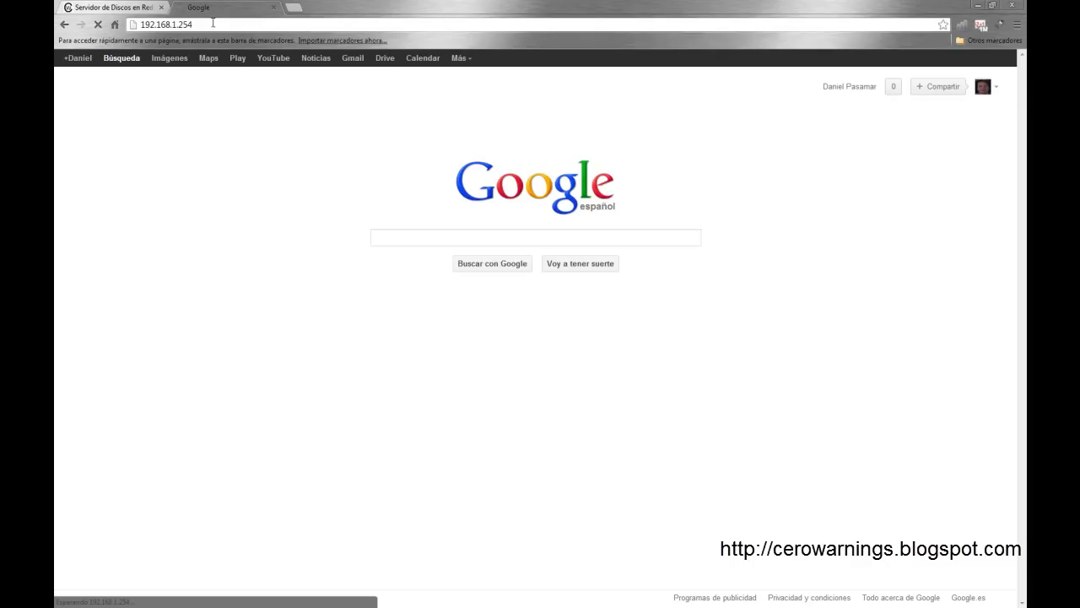
Step: Switch from Chrome to the VirtualBox Manager window with the running FreeNas VM
left_click(213, 23)
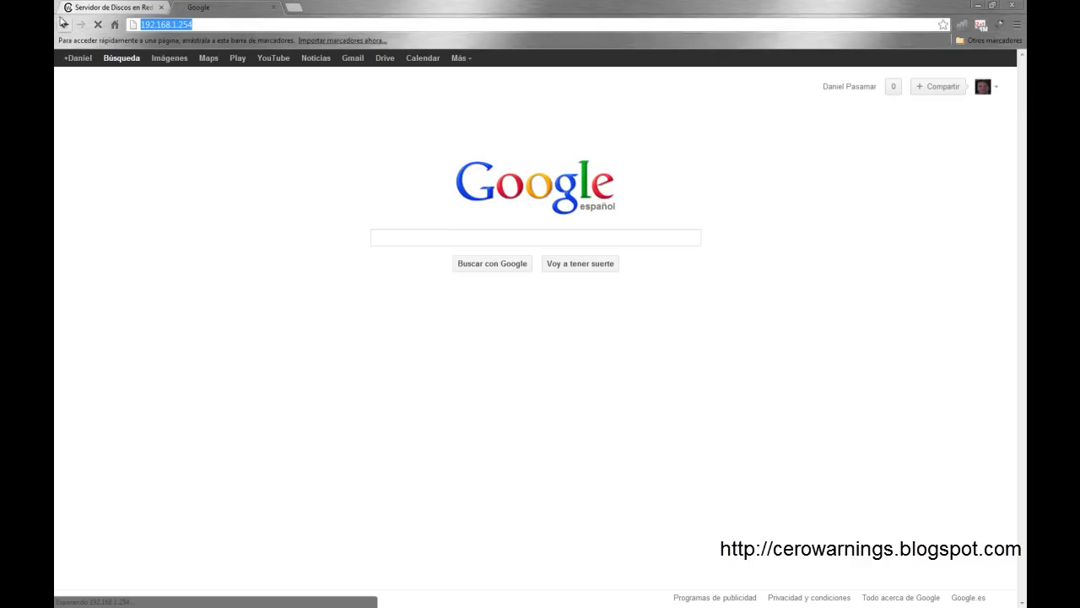
key("alt+Tab")
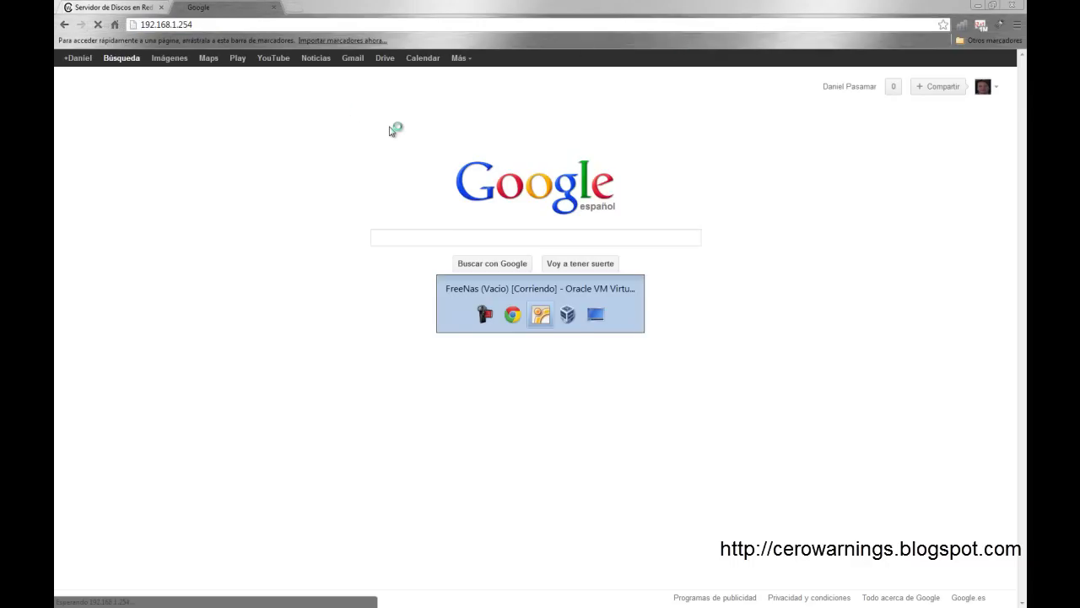
key("alt+Tab")
key("alt+Tab")
key("Tab")
key("Tab")
key("Tab")
key("Tab")
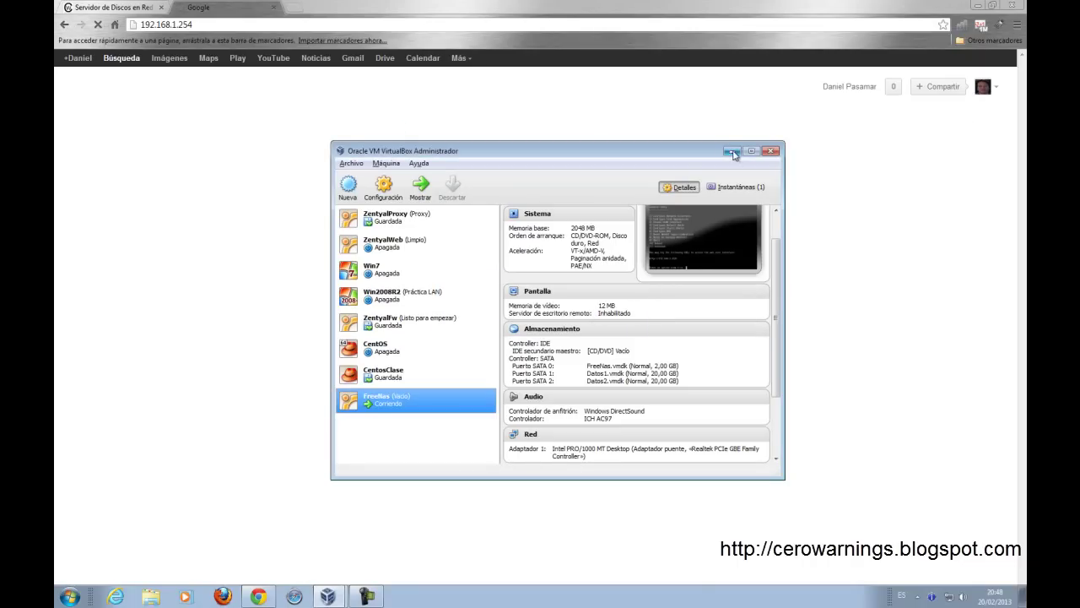
Step: Enable 'Cable conectado' on the FreeNas VM's bridged Adapter 1, save, and return to Chrome
left_click(979, 7)
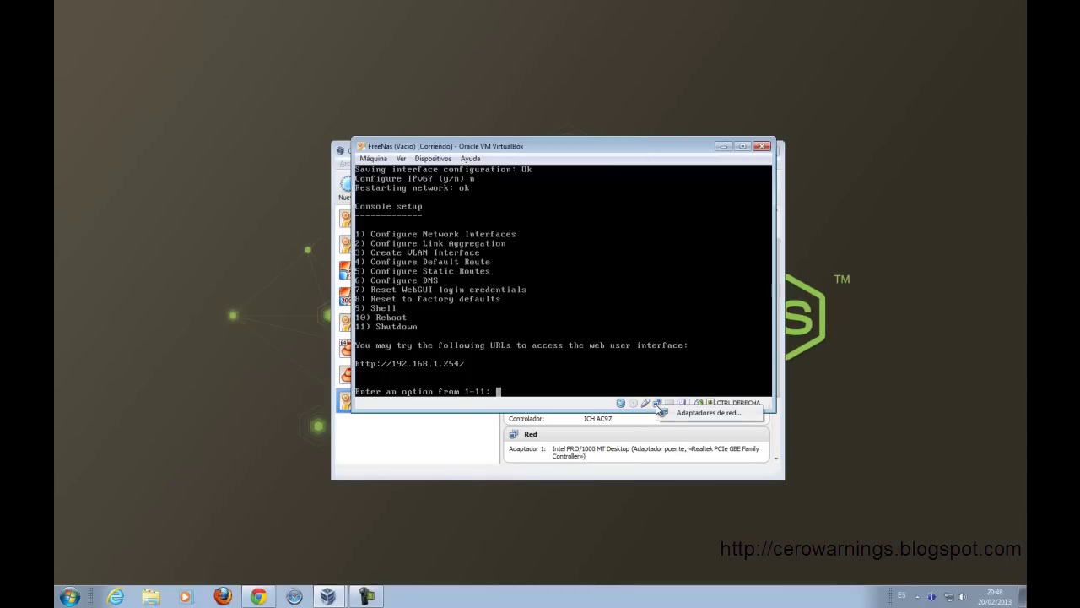
double_click(656, 406)
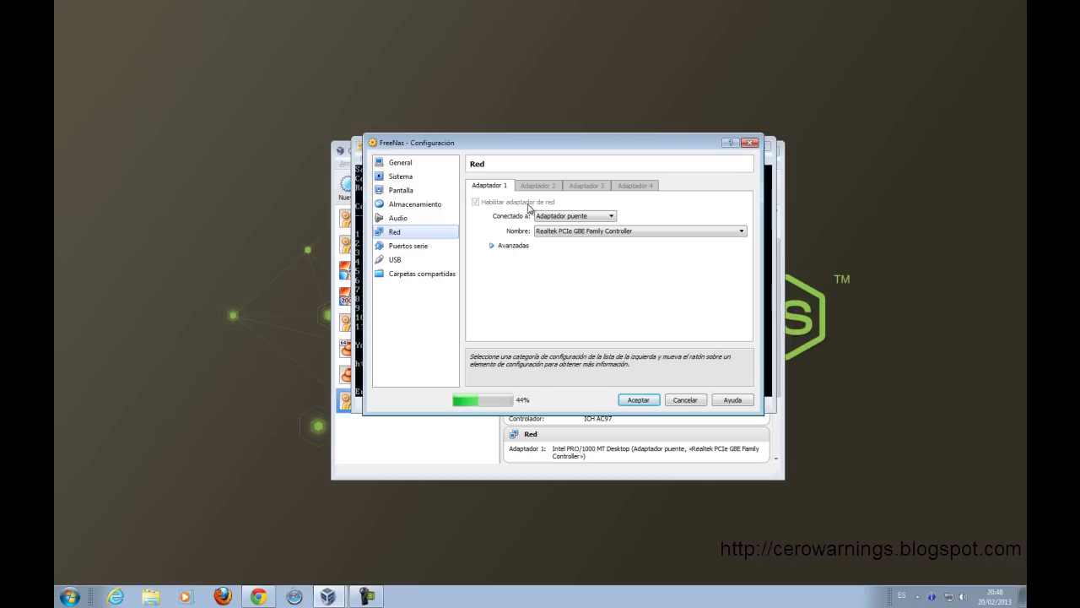
left_click(517, 246)
left_click(548, 306)
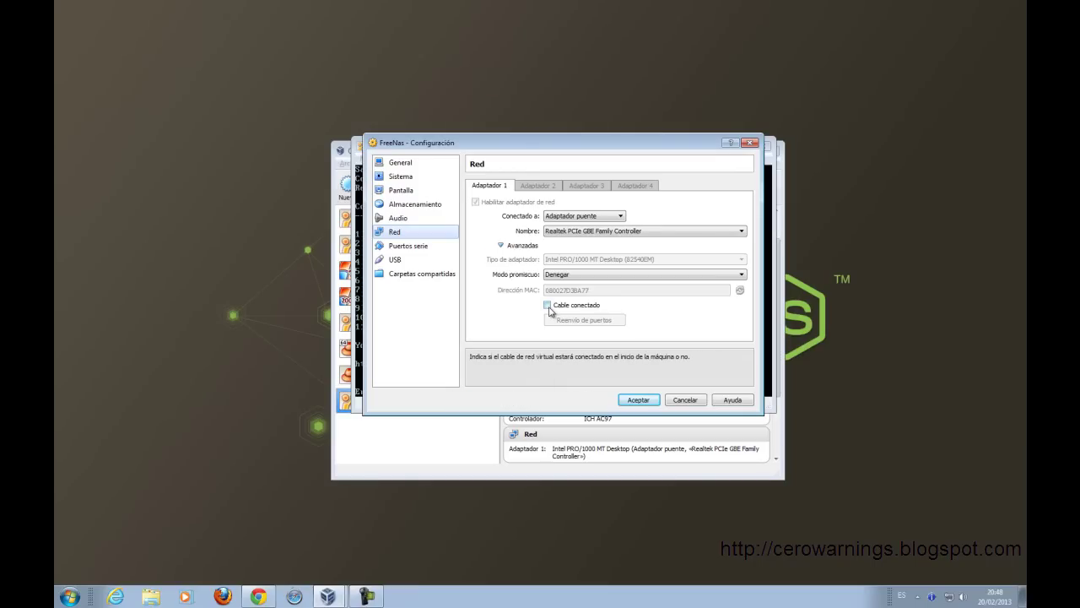
left_click(640, 402)
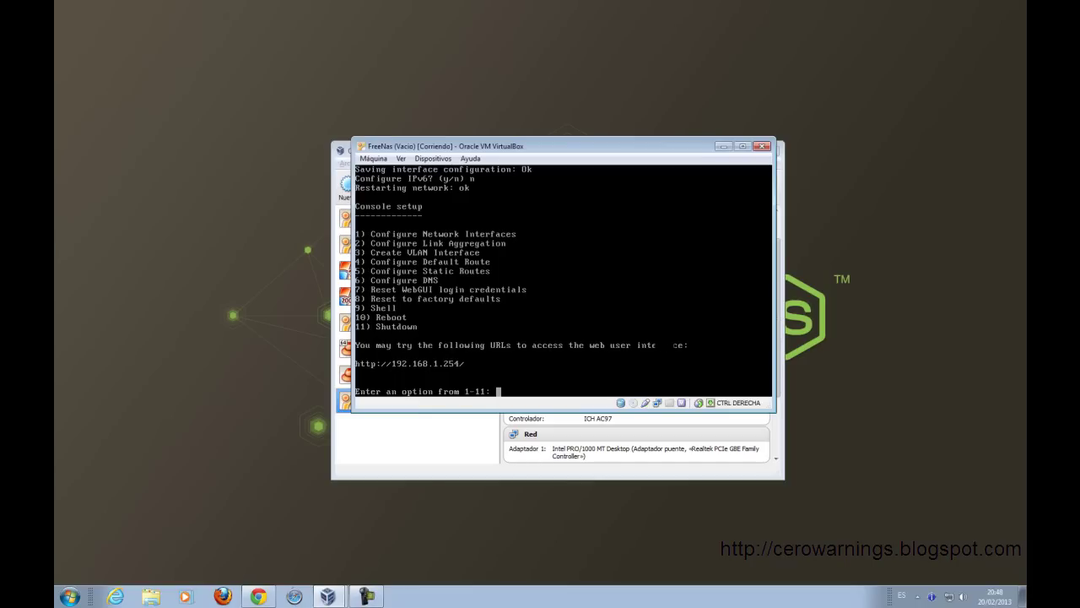
left_click(258, 596)
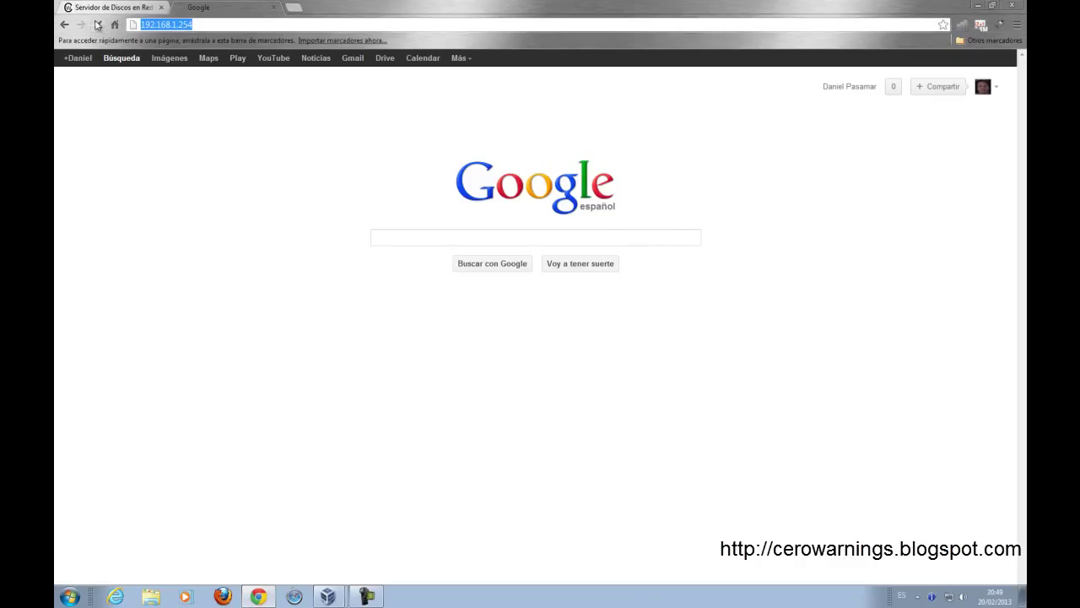
Step: Reload 192.168.1.254 and open the Change Admin User form under Account > Admin Account
left_click(754, 24)
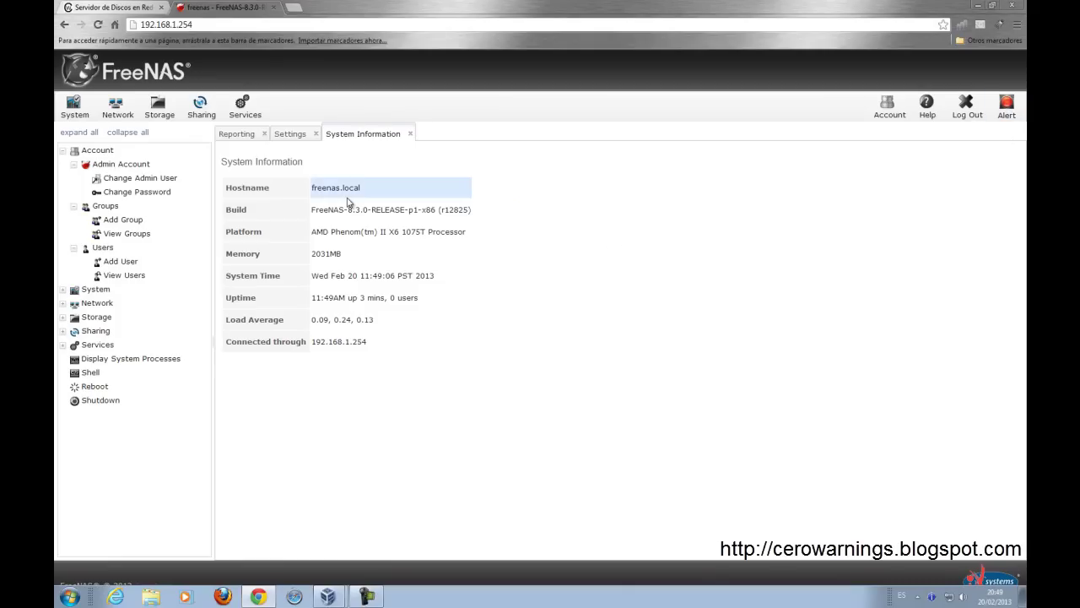
left_click(173, 182)
left_click(167, 193)
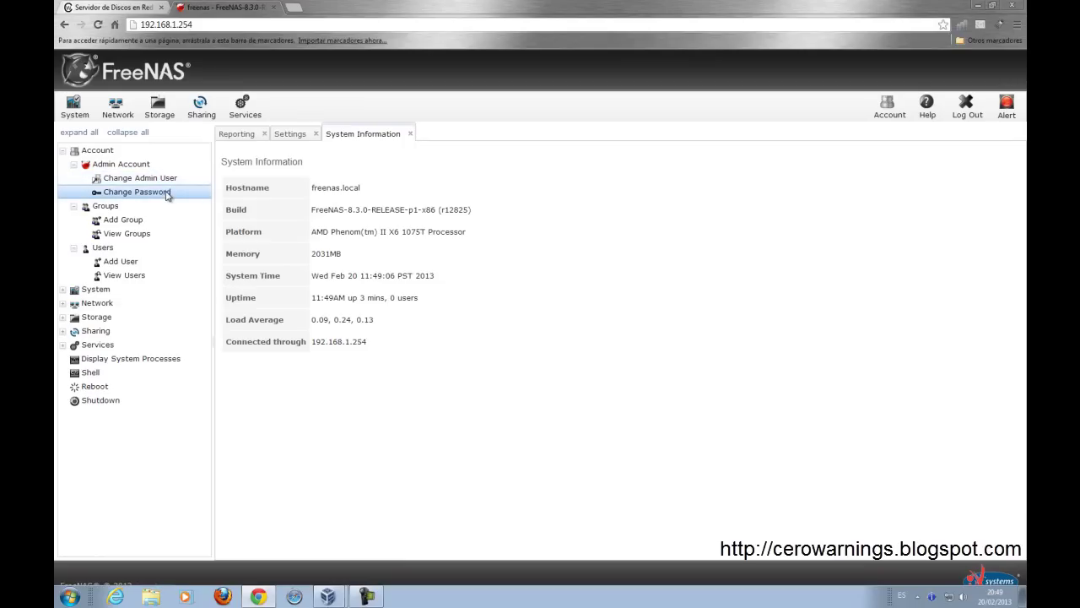
left_click(167, 185)
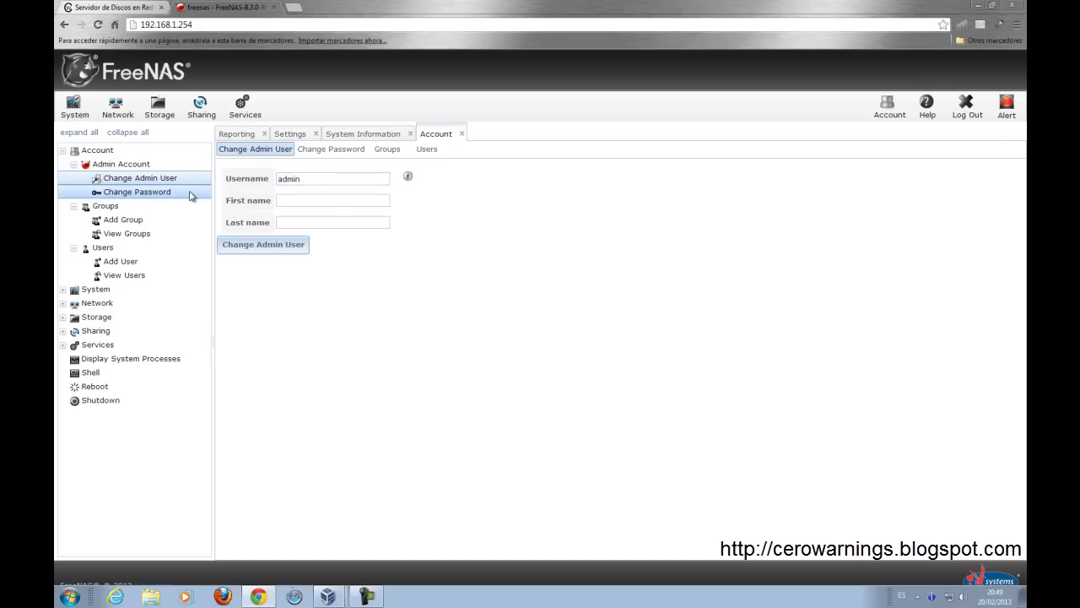
Step: Set and confirm a new admin password, applied to root too, then log out
left_click(191, 196)
left_click(363, 179)
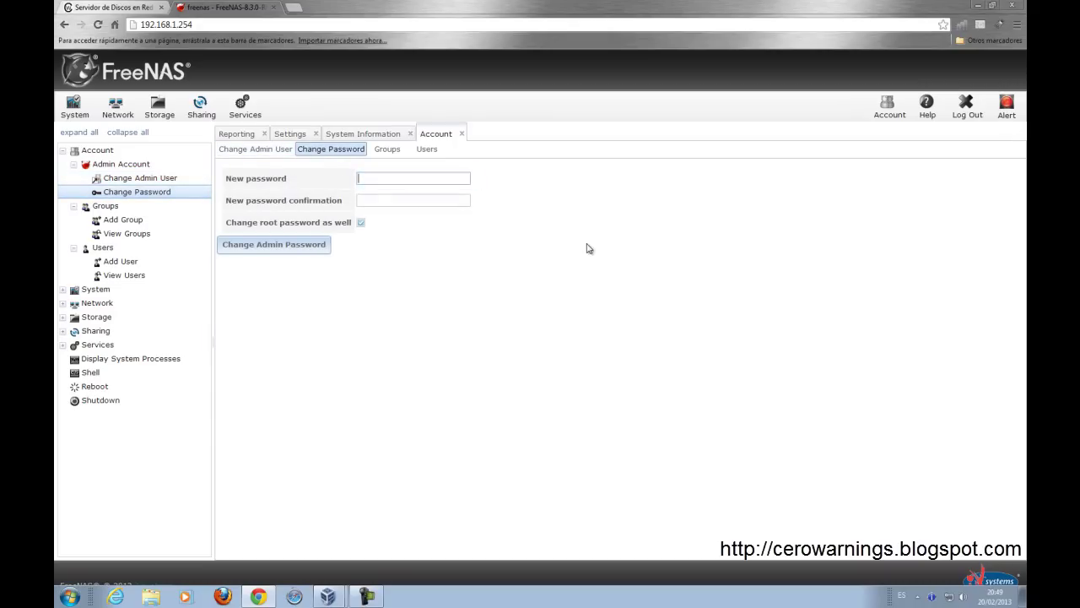
type("••••••••")
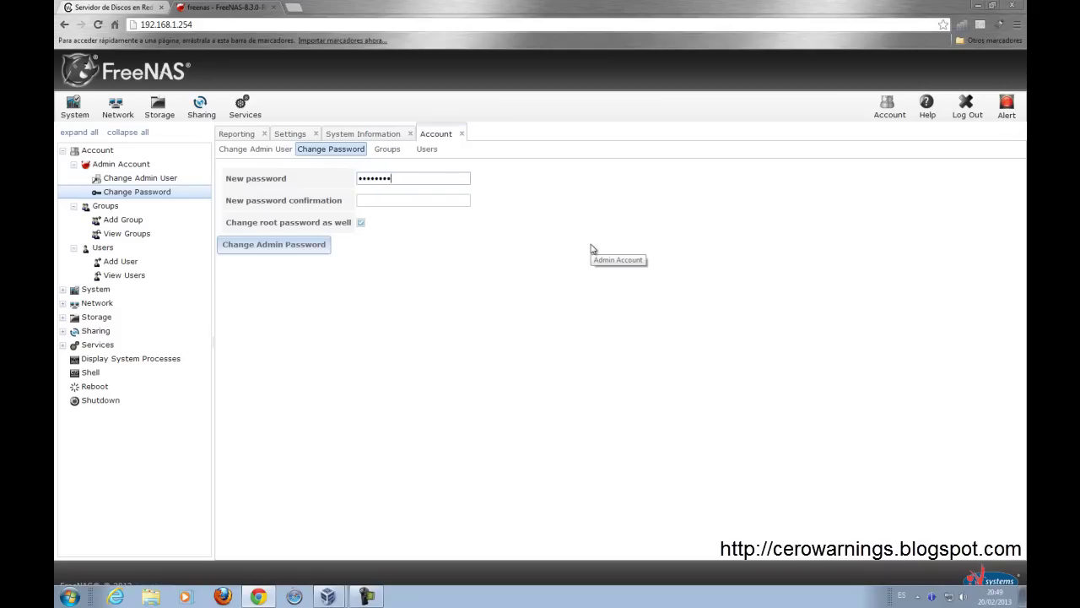
key("Tab")
type("••••••••")
left_click(297, 249)
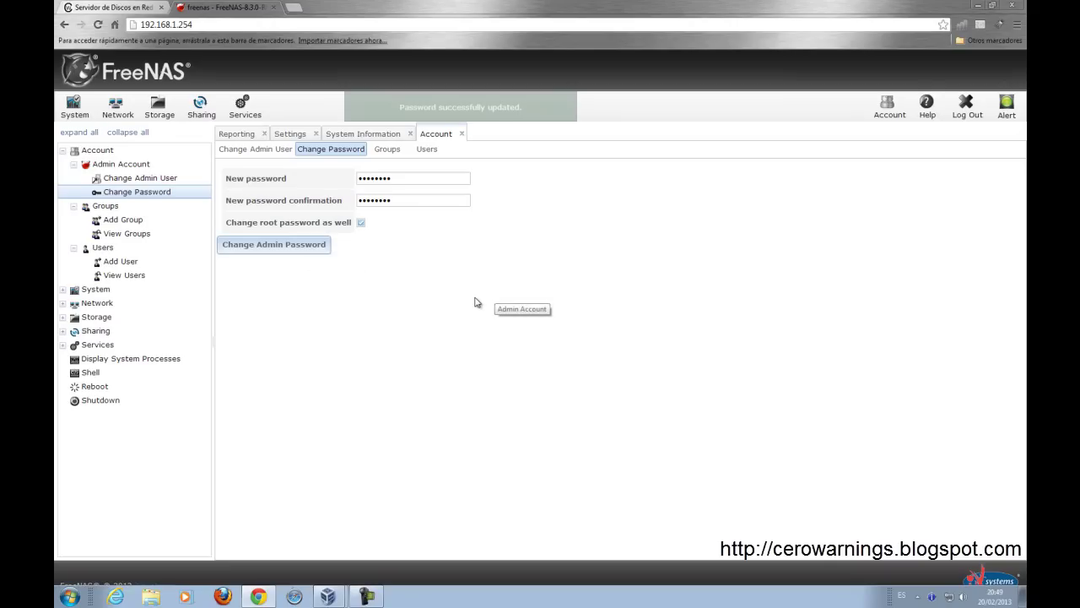
left_click(966, 110)
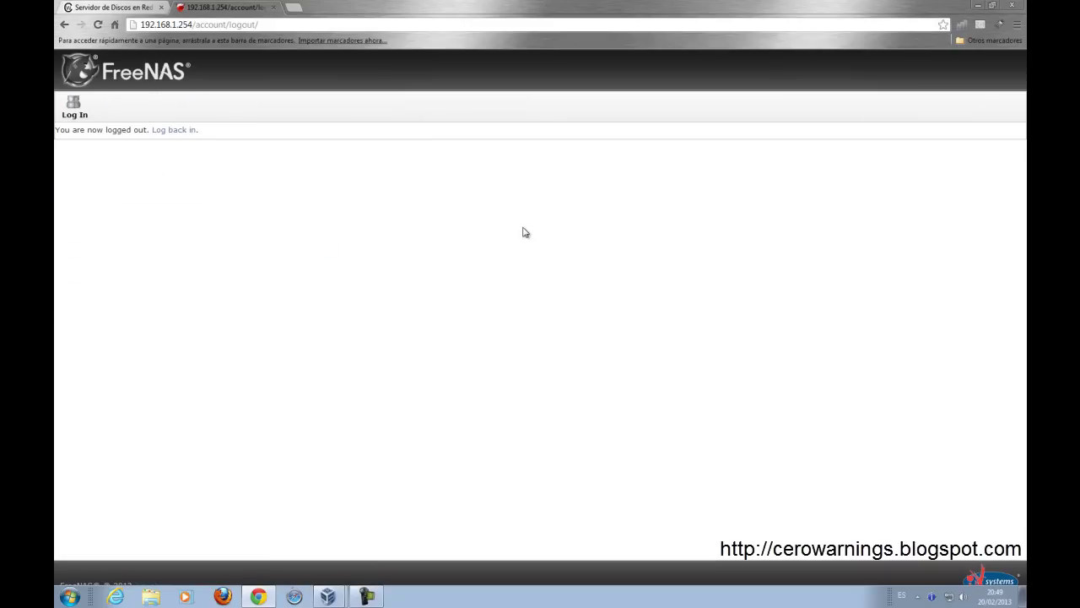
Step: Log back in as admin using the new password
left_click(74, 114)
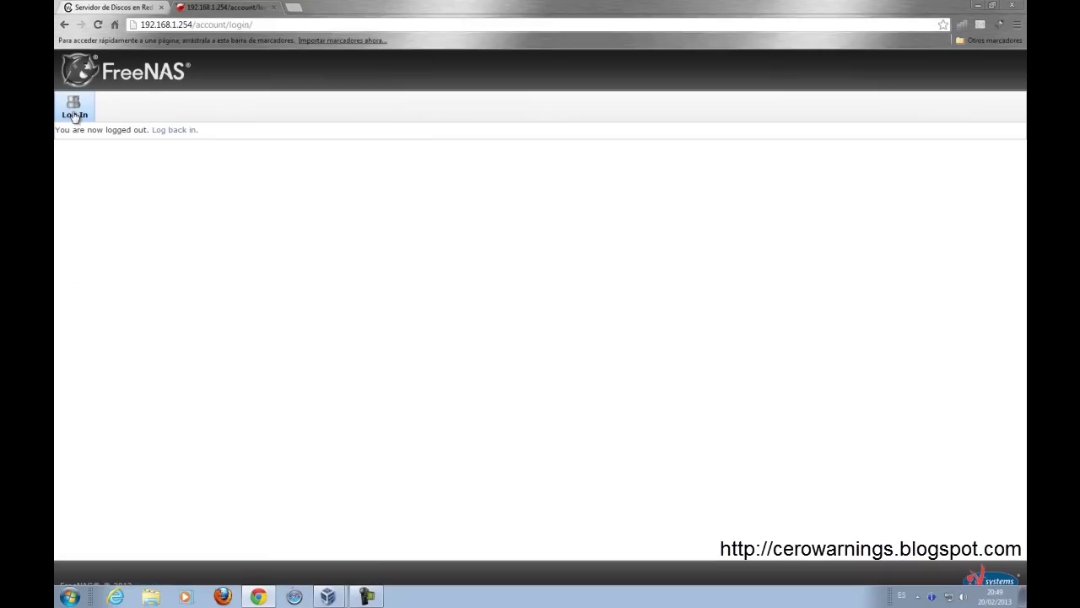
type("a")
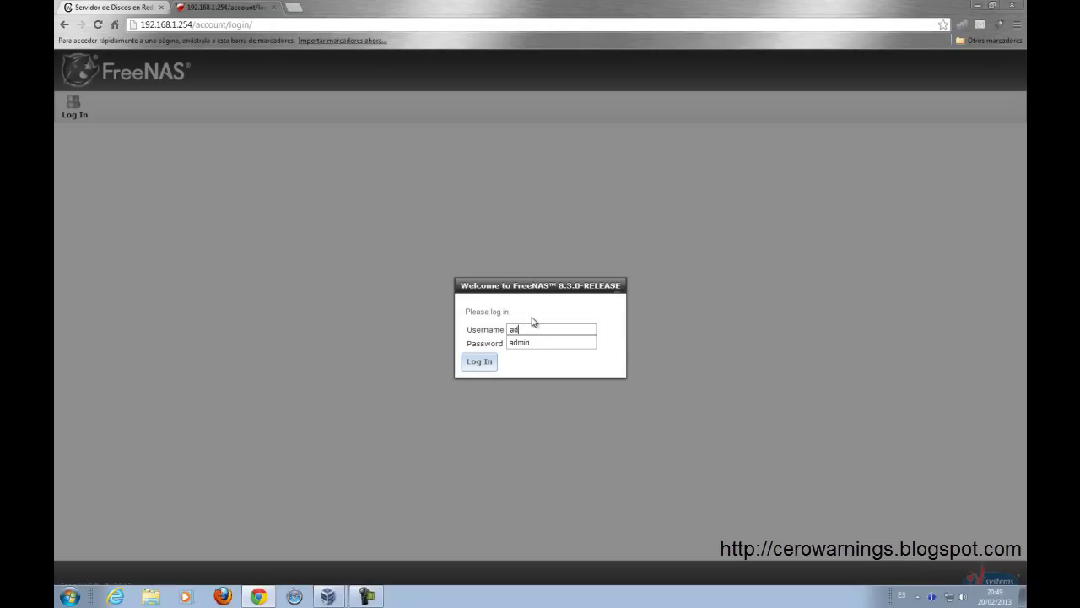
type("d")
key("Down")
key("Return")
key("Tab")
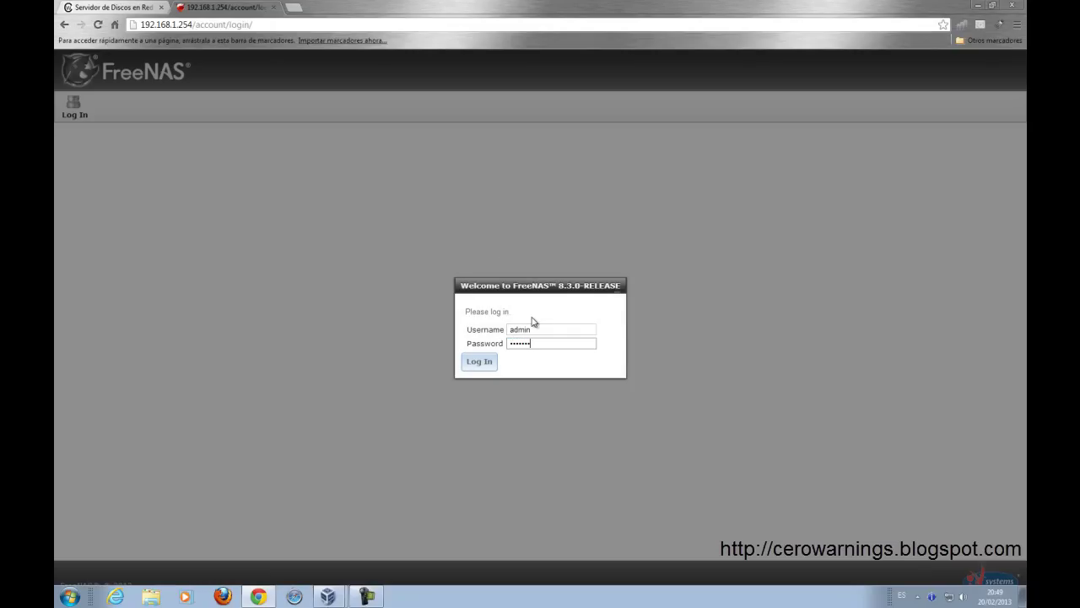
key("Return")
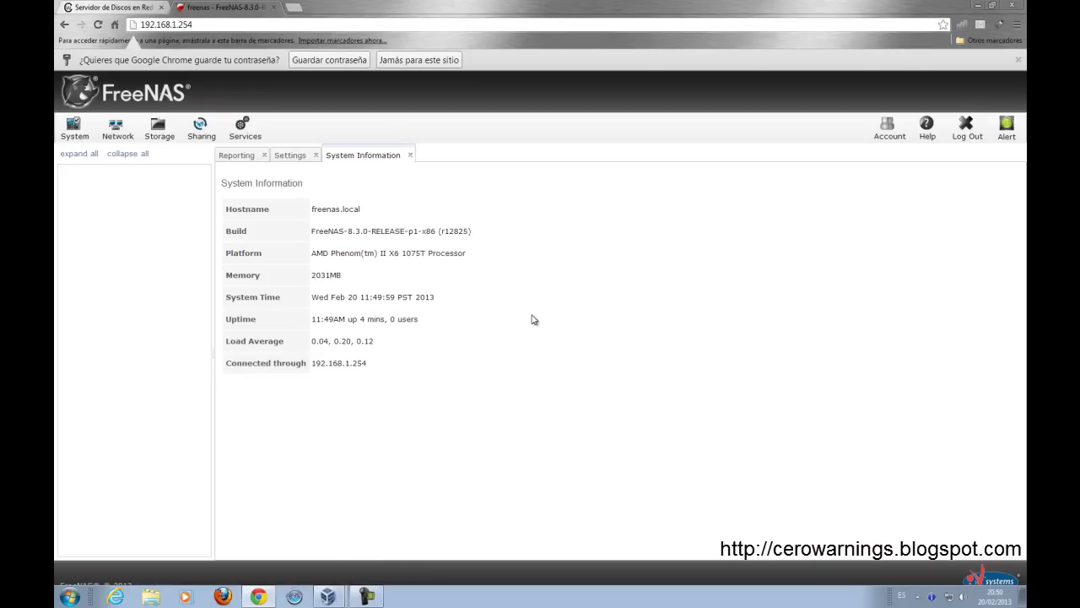
Step: Dismiss Chrome's save-password offer and select the Build version string on System Information
left_click(1019, 60)
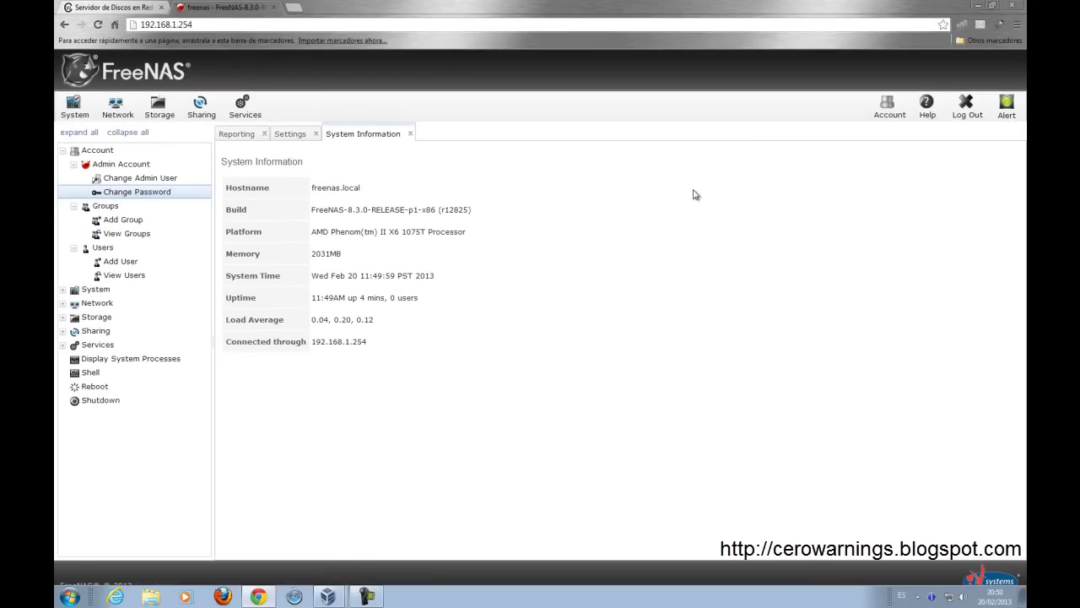
triple_click(389, 209)
left_click(366, 226)
triple_click(442, 212)
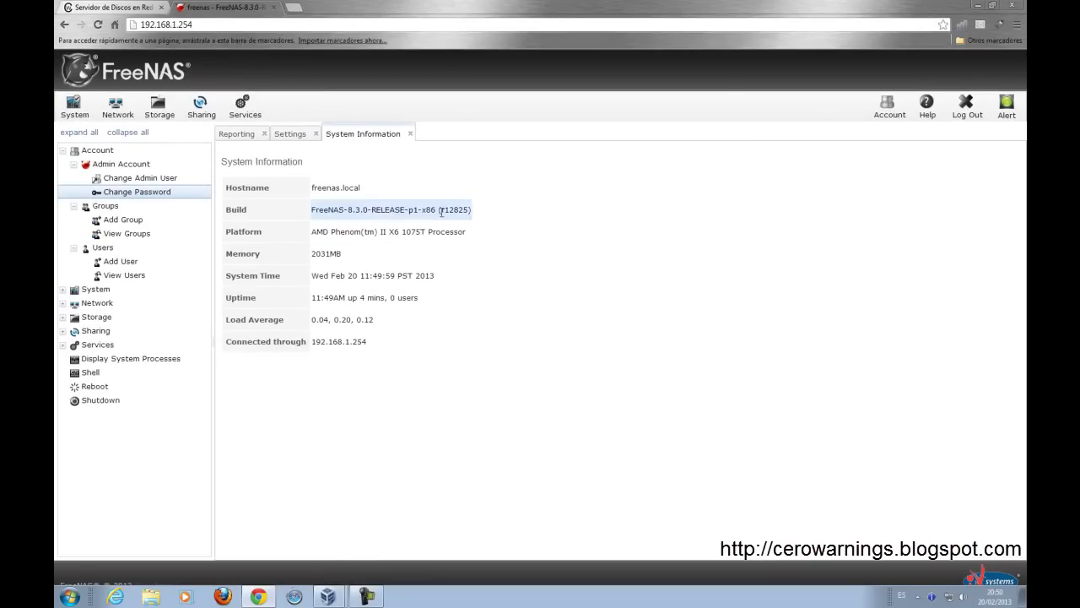
Step: In general settings, bind the WebGUI to 192.168.1.254 and set the language to Spanish
left_click(296, 135)
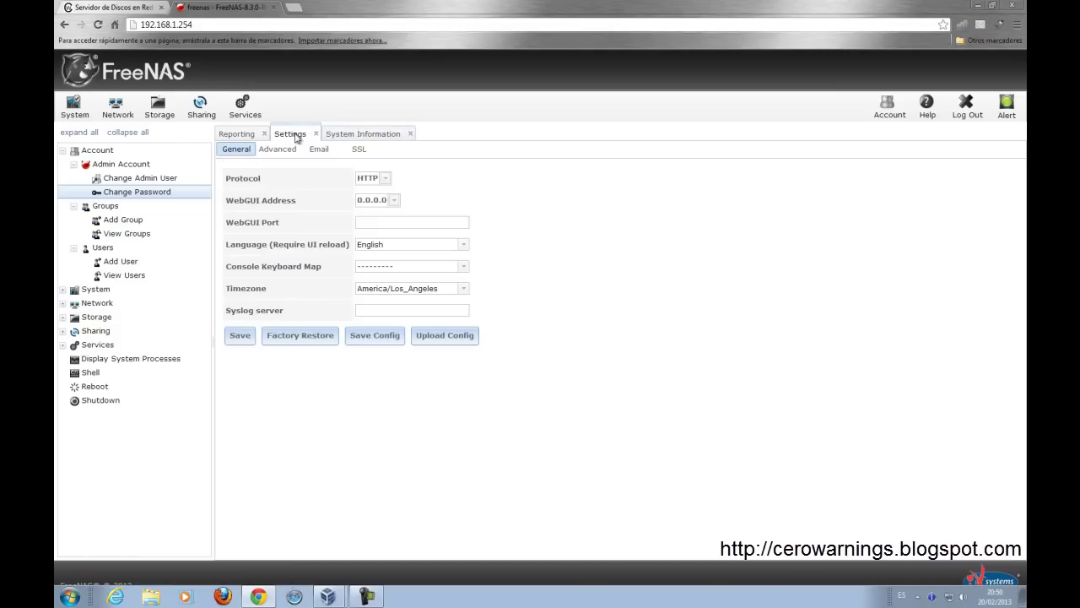
left_click(372, 199)
left_click(384, 222)
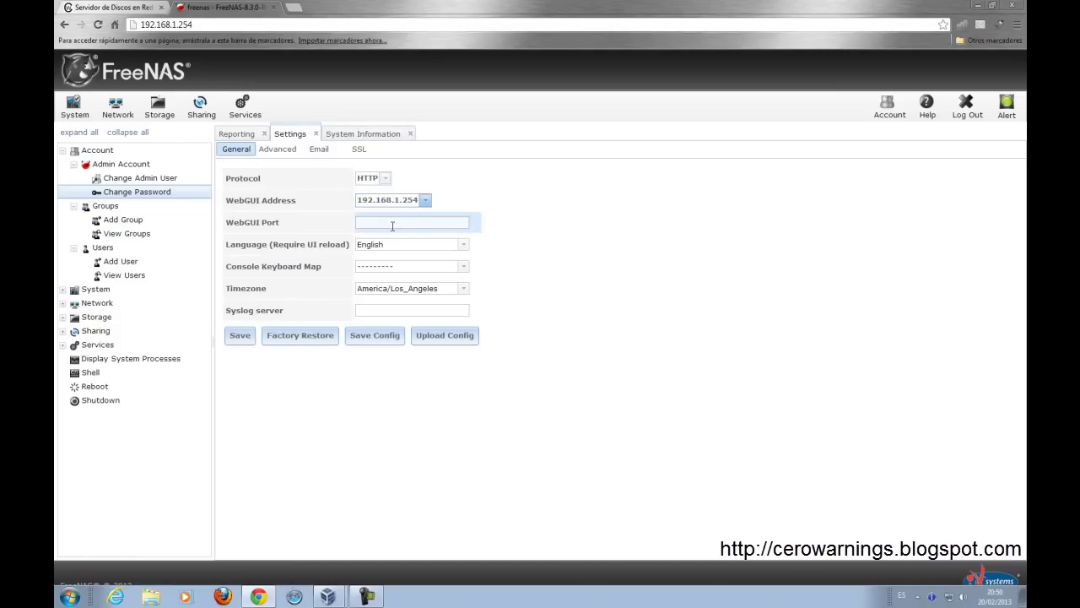
left_click(464, 245)
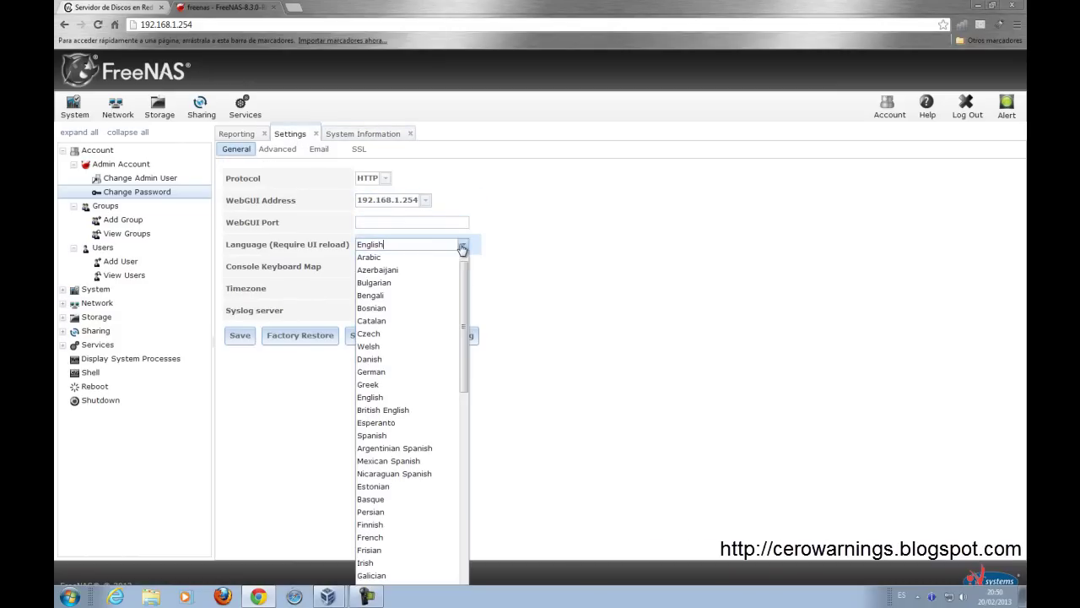
left_click_drag(469, 275, 465, 300)
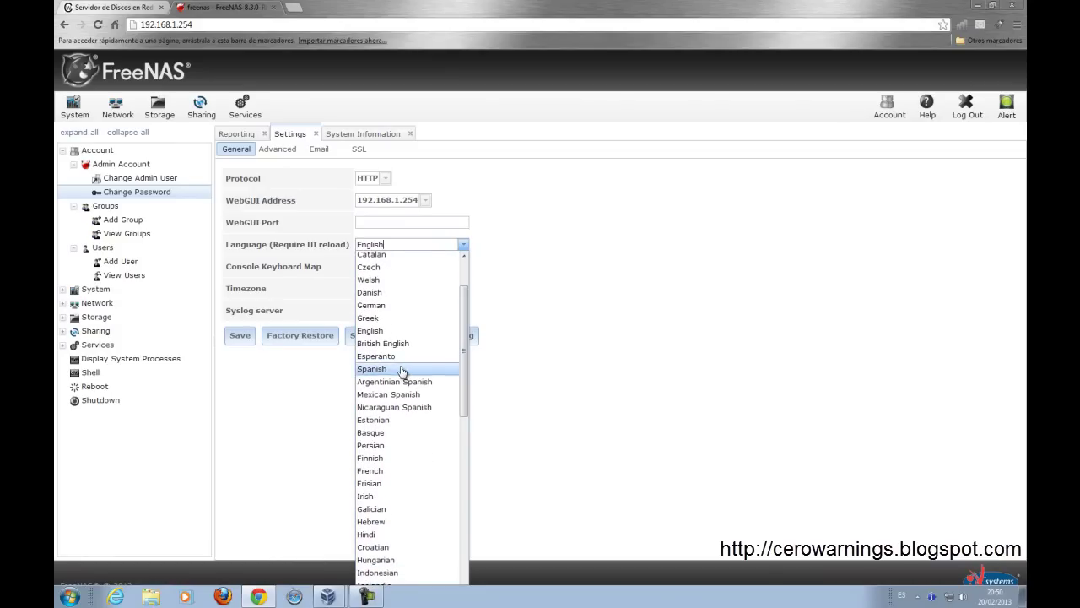
left_click(404, 369)
Step: Set the console keymap to Spanish ISO-8859-1 and timezone to Europe/Madrid, then save
left_click(463, 267)
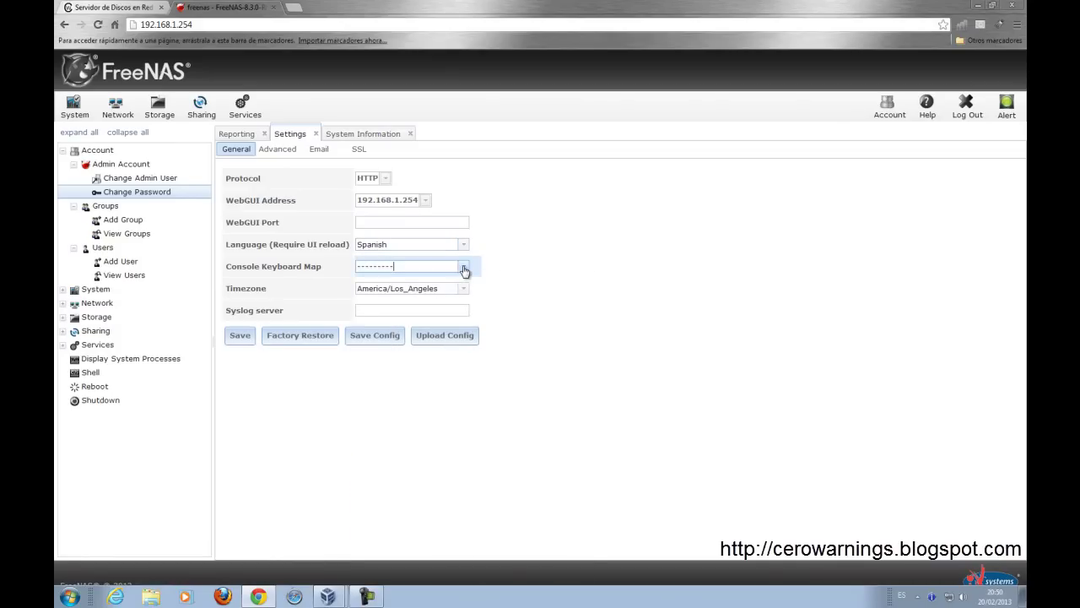
left_click_drag(584, 300, 571, 510)
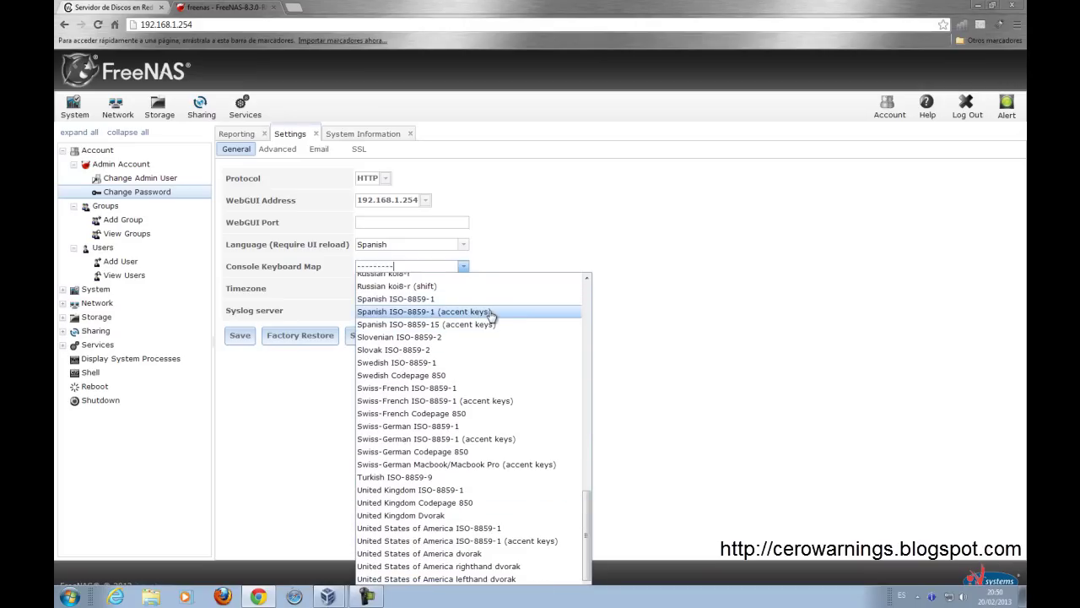
left_click(437, 300)
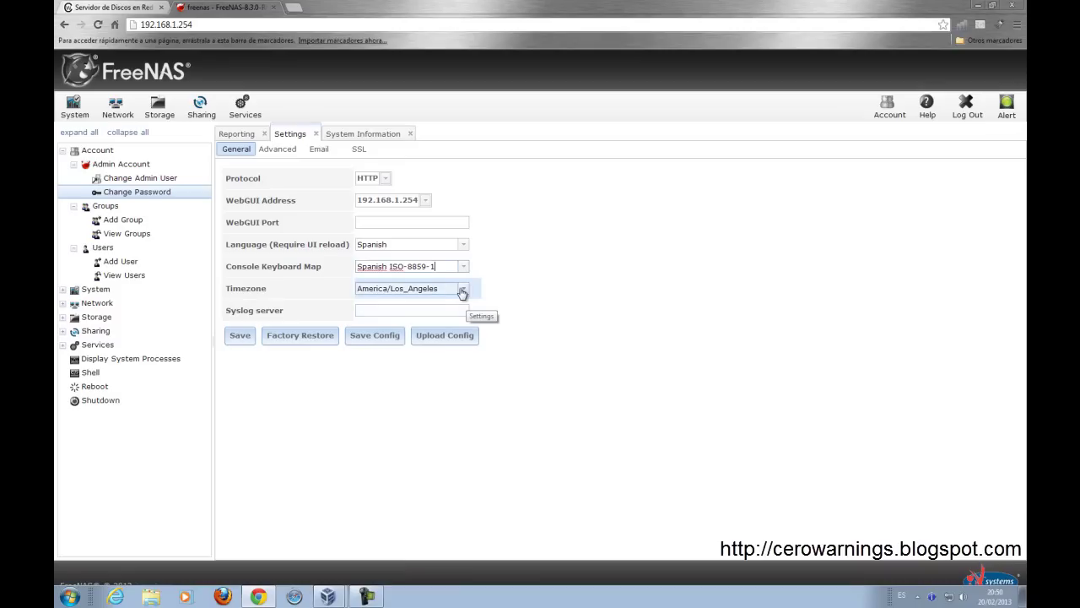
left_click(463, 289)
left_click_drag(497, 314, 483, 538)
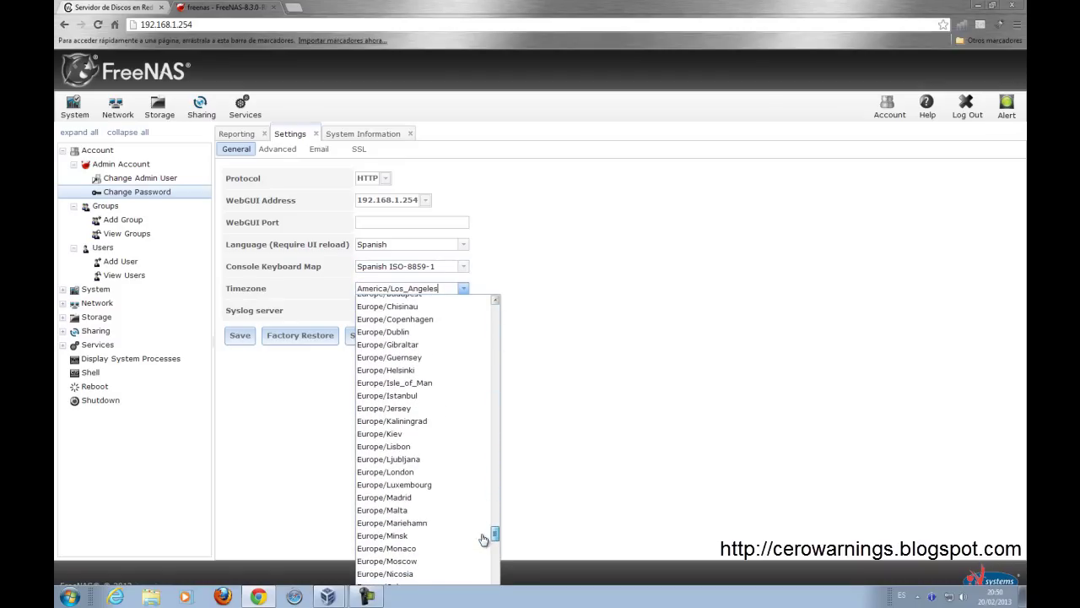
left_click(483, 498)
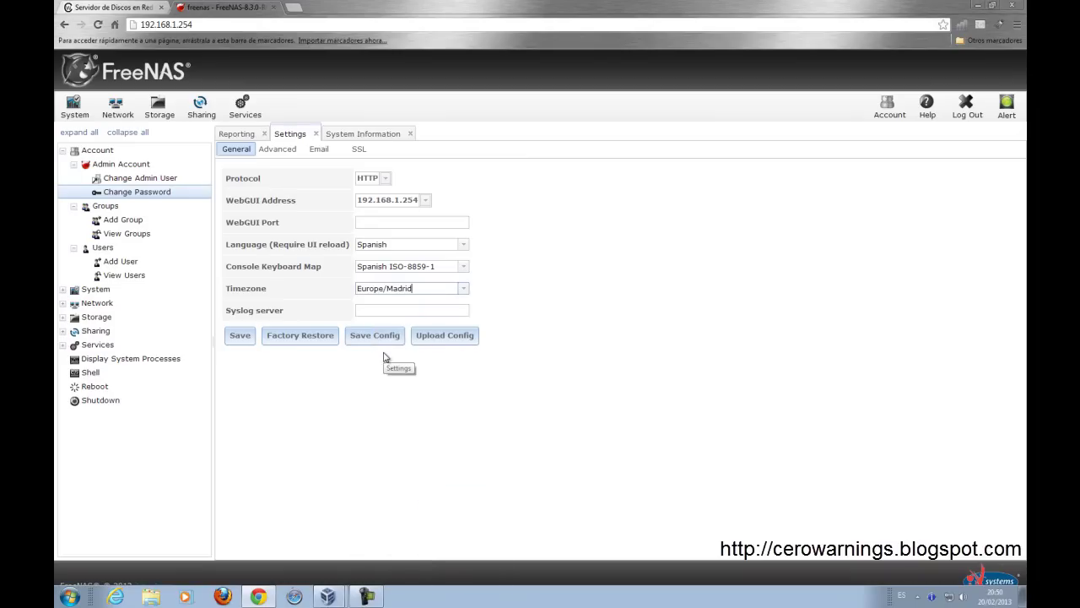
left_click(244, 341)
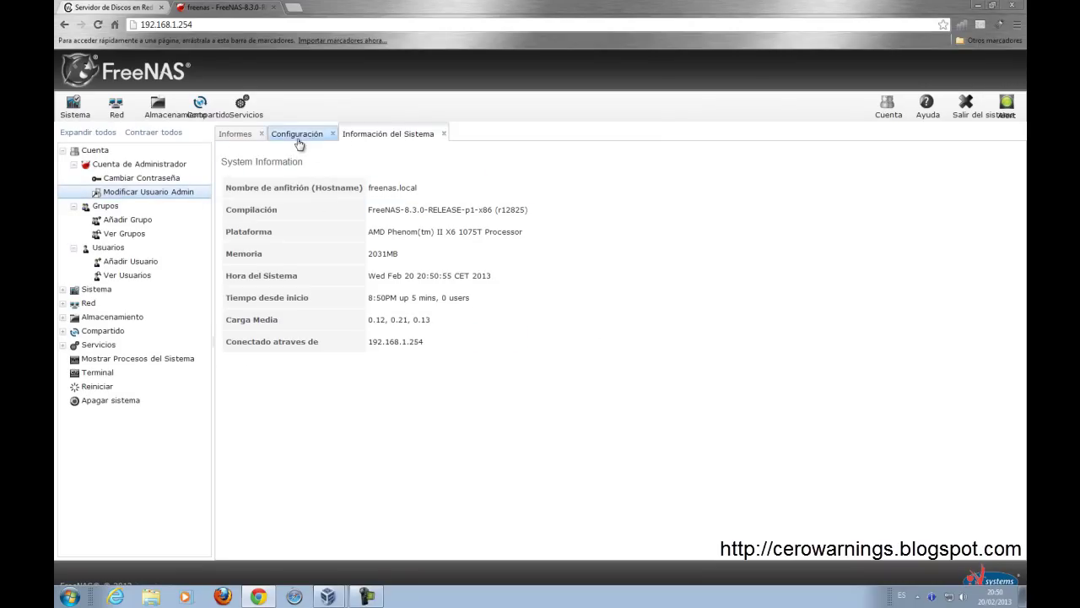
Step: Browse the Configuración Avanzado, e-mail and SSL sub-tabs, then return to General
left_click(297, 137)
left_click(282, 155)
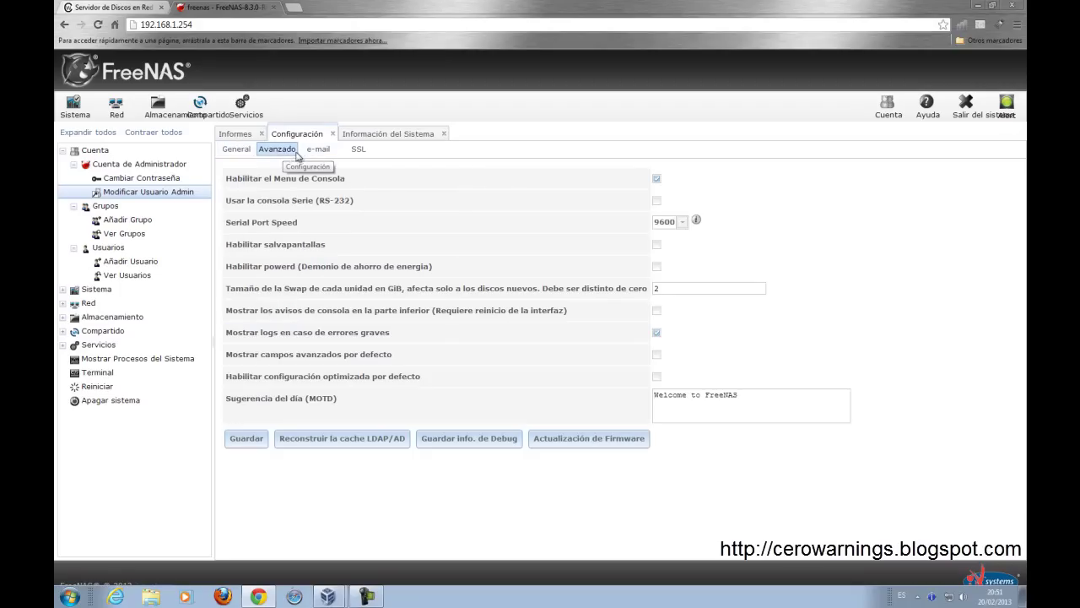
left_click(318, 152)
left_click(356, 152)
left_click(240, 151)
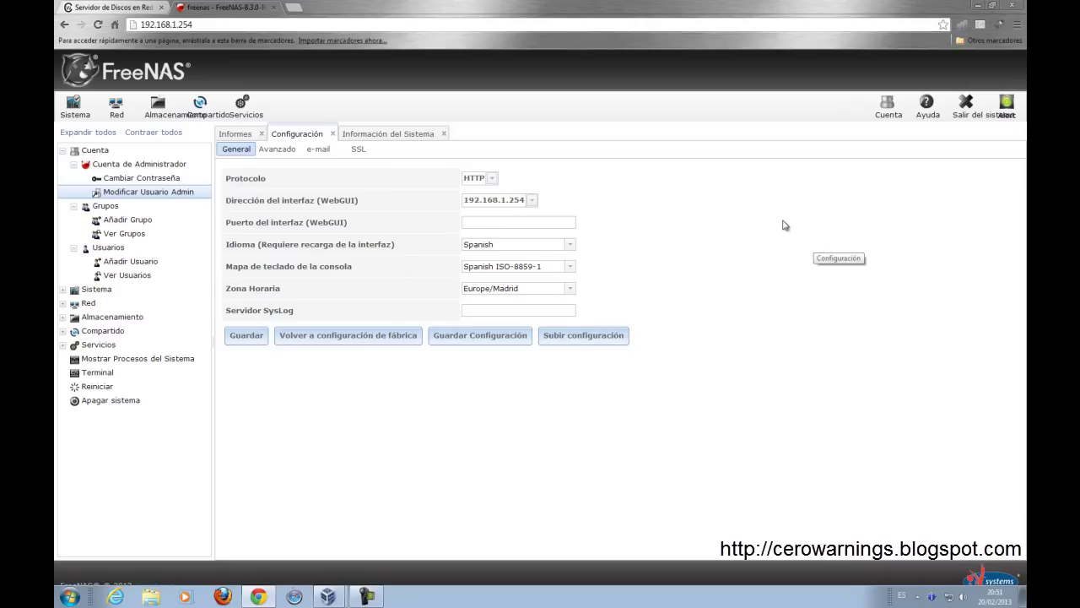
Step: Add the group 'compartidos' with group ID 1001
left_click(178, 222)
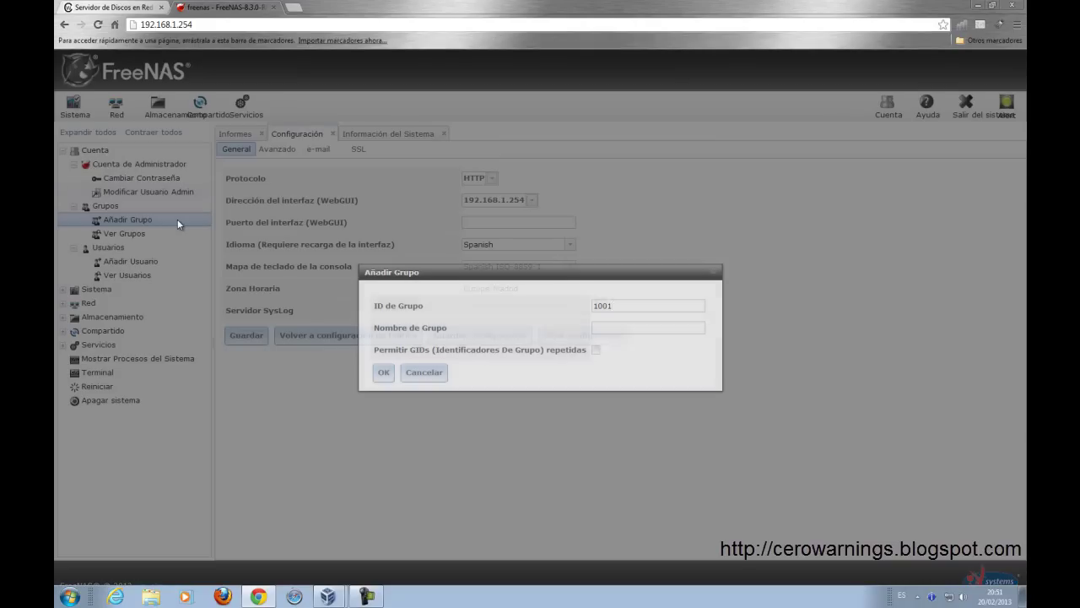
left_click(622, 329)
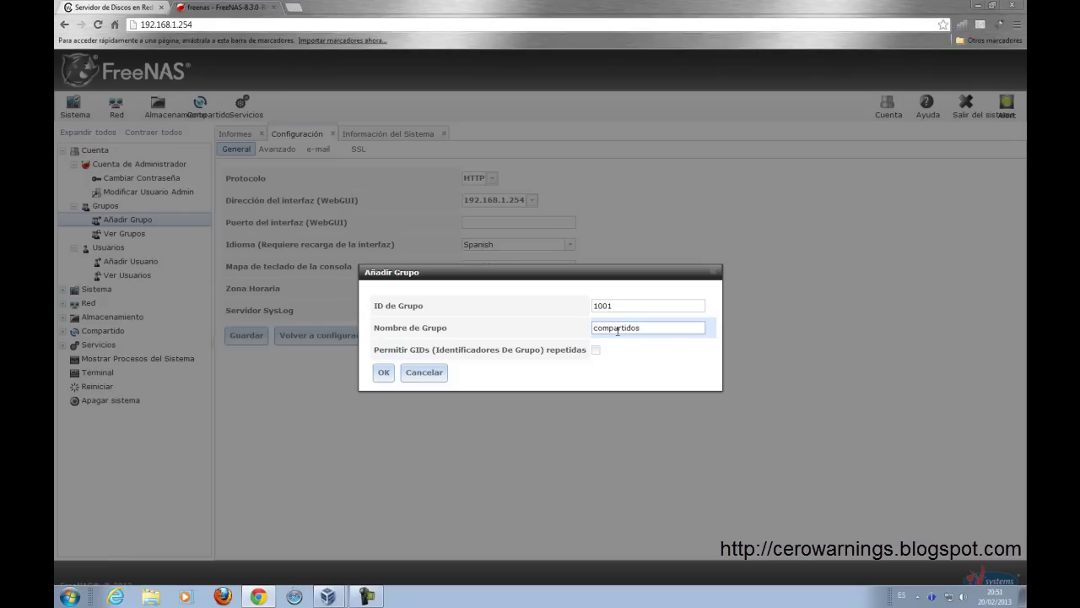
left_click(384, 372)
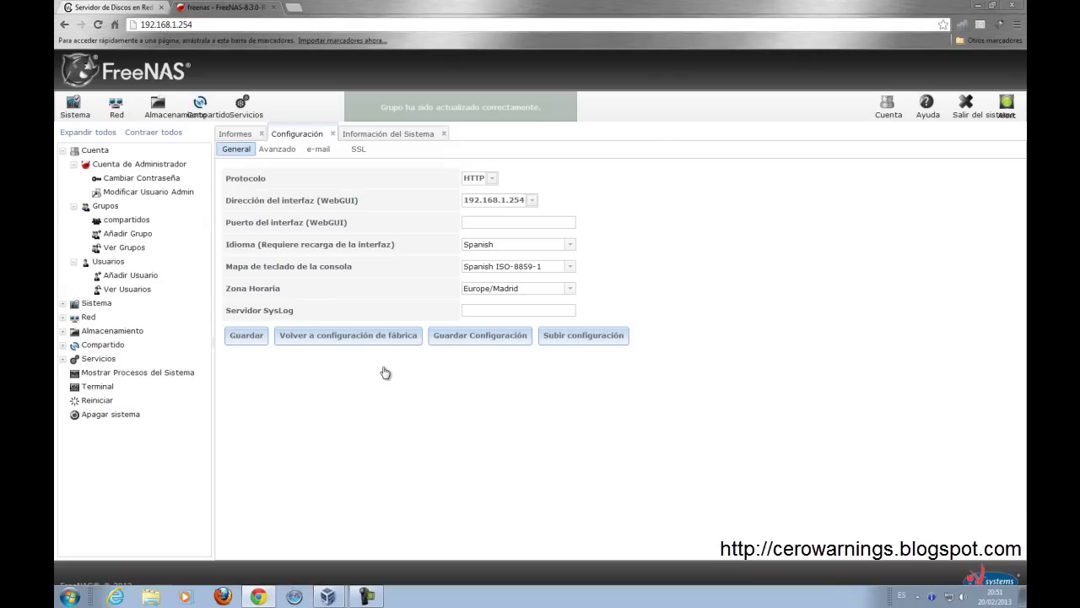
left_click(153, 279)
Step: Start user user1 with the bash shell and compartidos as an auxiliary group
left_click(547, 196)
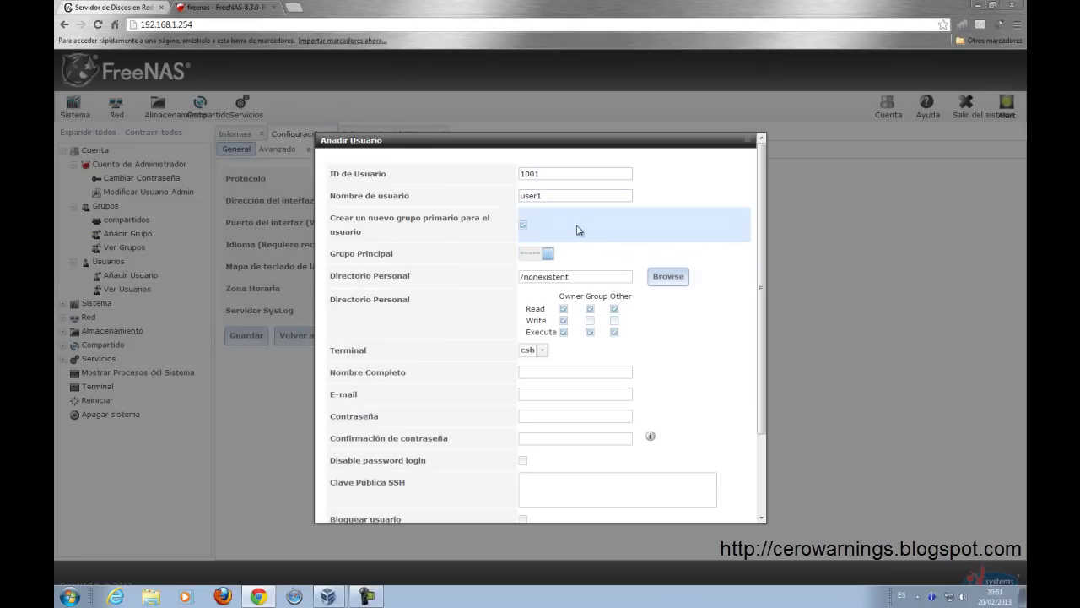
scroll(584, 226, "down", 3)
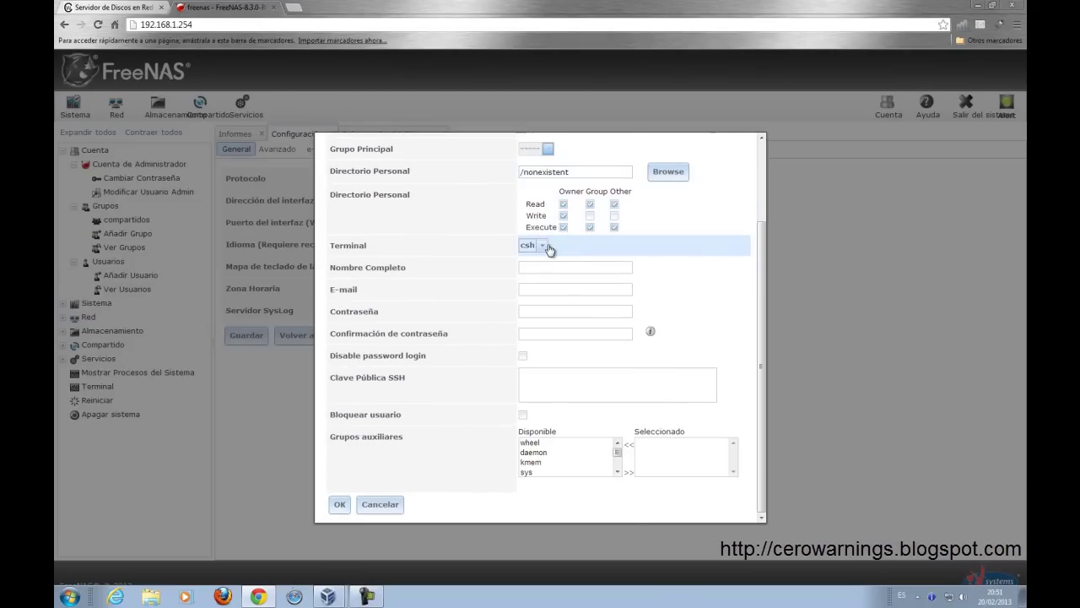
left_click(544, 246)
left_click(540, 309)
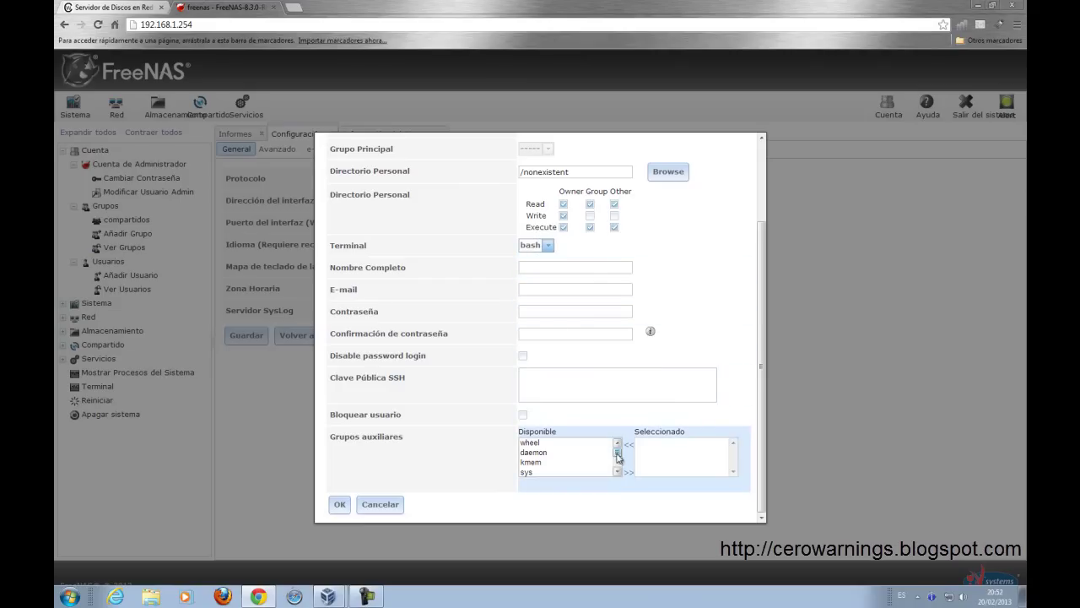
left_click_drag(620, 455, 622, 471)
left_click(586, 472)
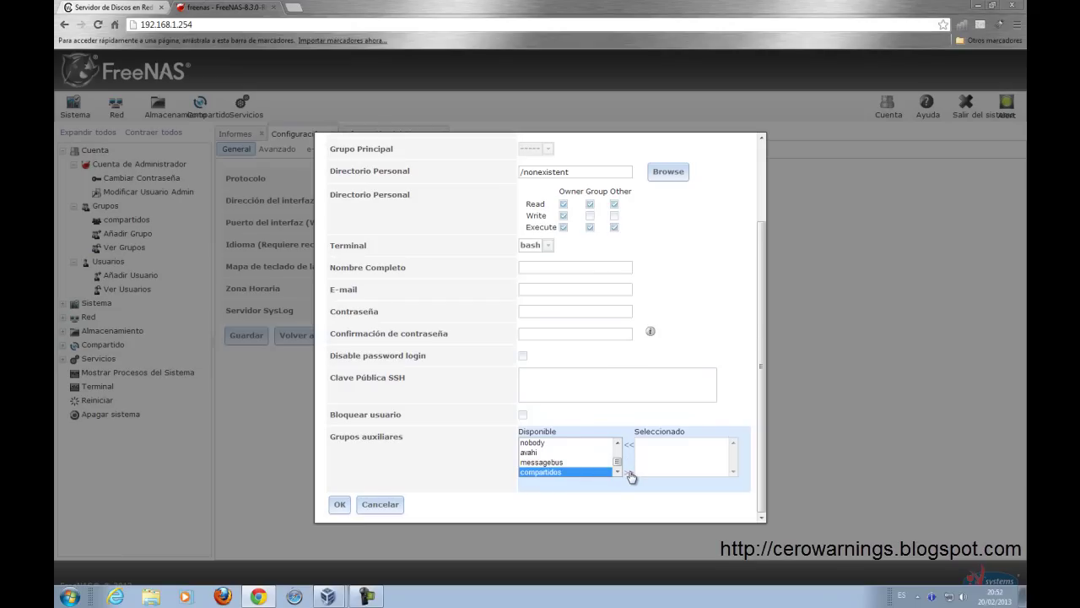
Step: Untick creating a new primary group and make compartidos user1's primary group
scroll(675, 283, "up", 3)
left_click(522, 225)
left_click(549, 254)
left_click_drag(580, 279, 582, 353)
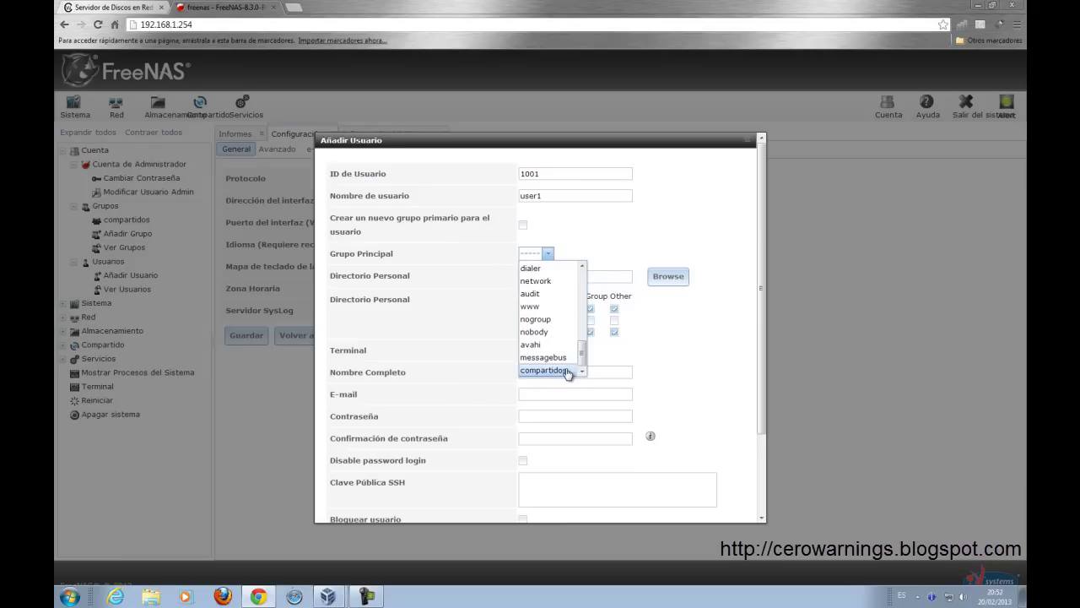
left_click(567, 372)
scroll(707, 330, "down", 2)
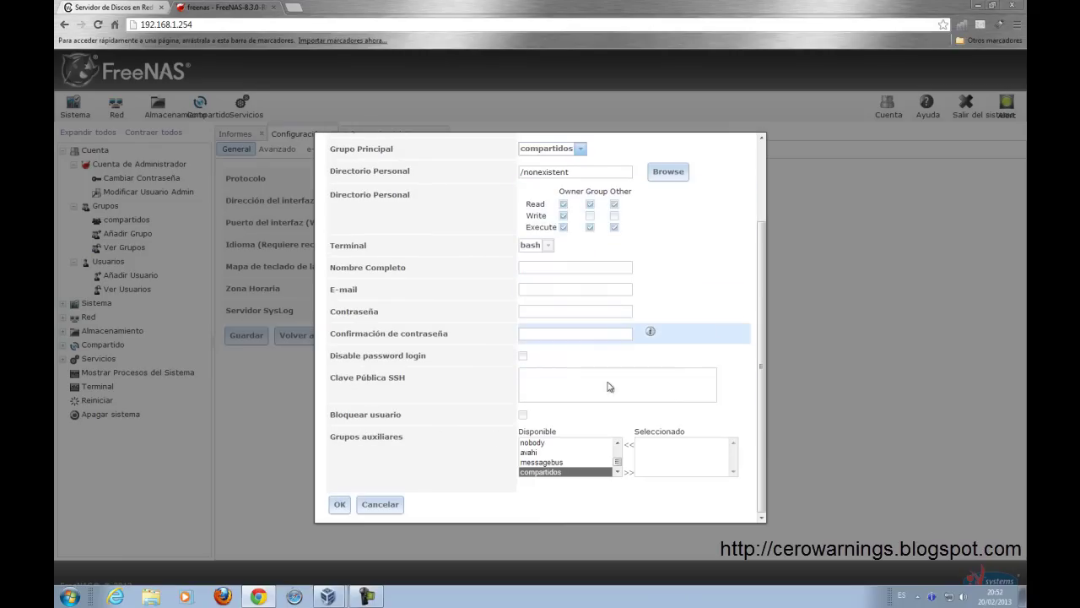
Step: Give user1 the full name 'Usuario 1', an e-mail address and a password, then create it
left_click(339, 503)
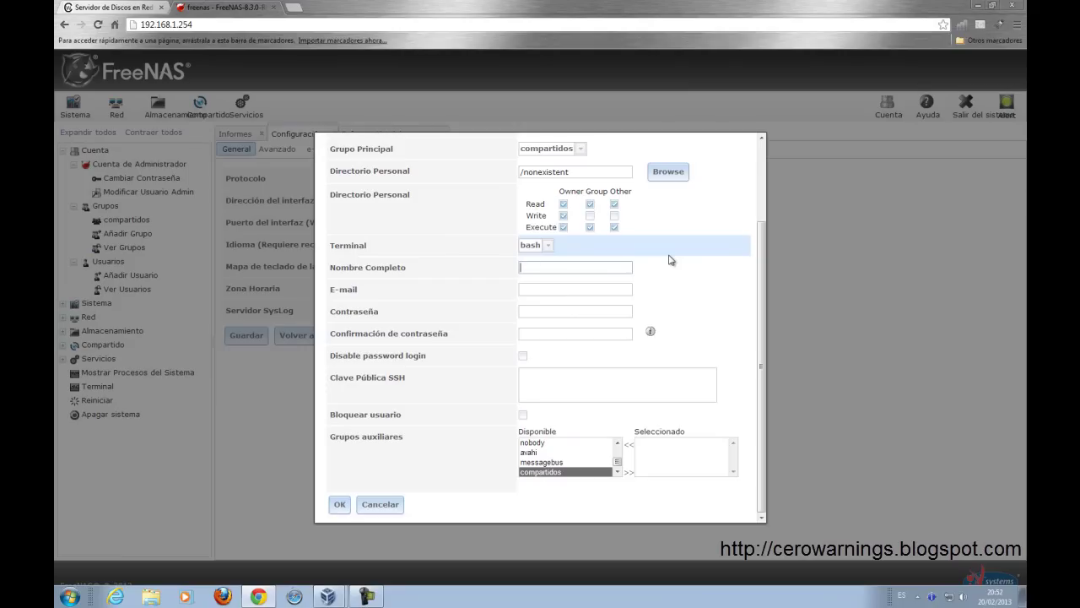
type("Usuario 1")
key("Tab")
type("user1@midominio.dom")
key("Tab")
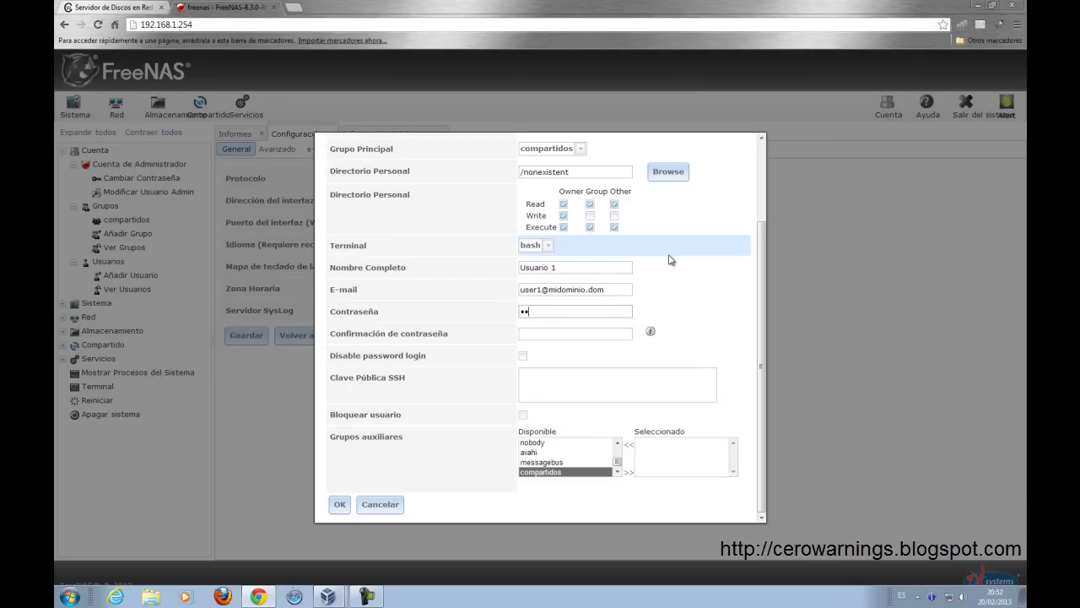
type("••")
key("Tab")
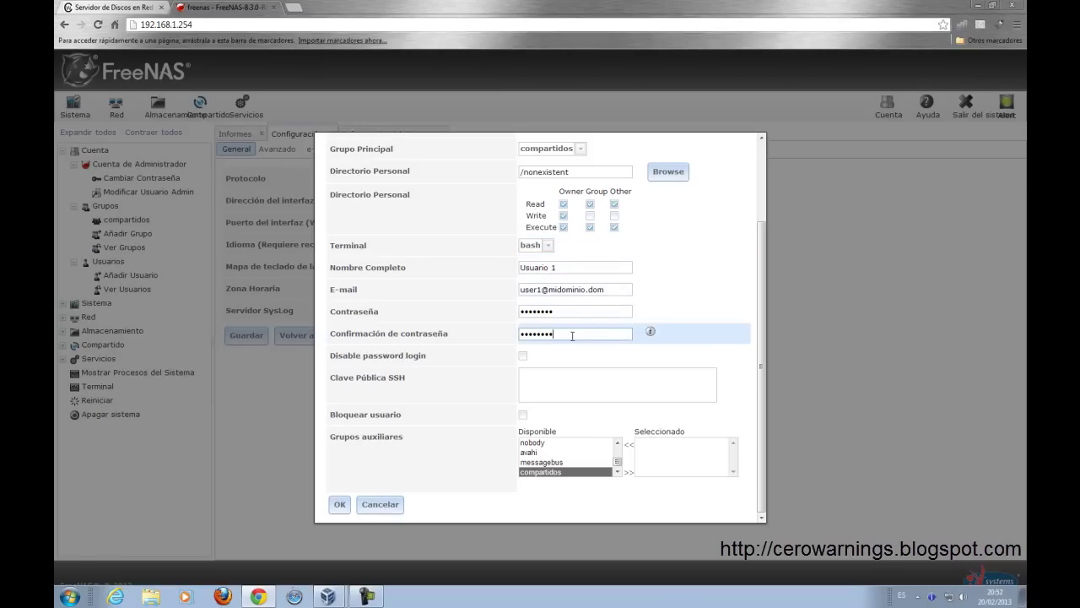
left_click(340, 505)
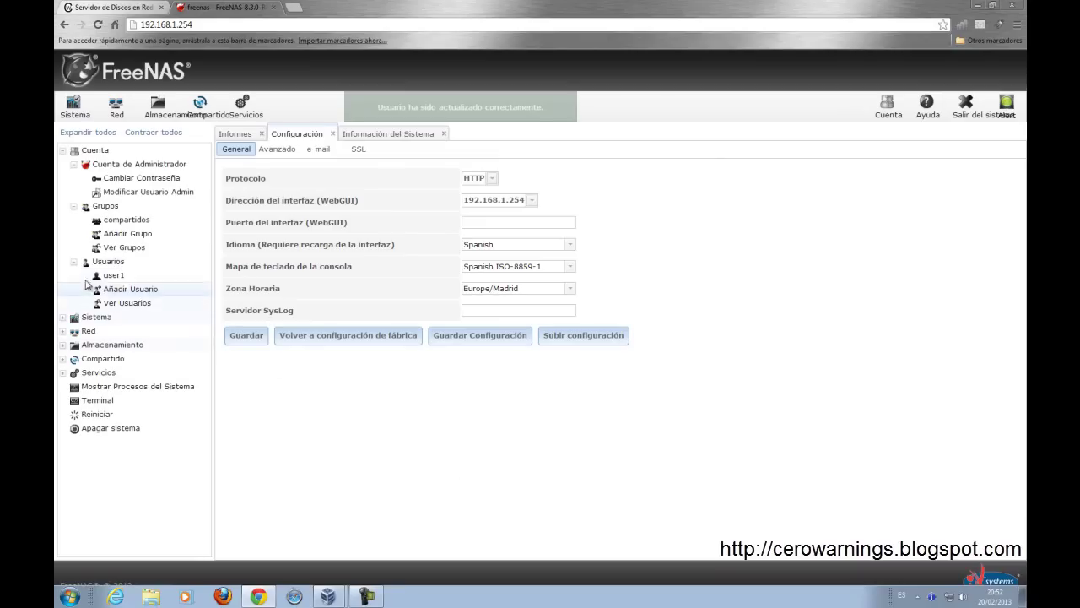
Step: Check the compartidos group, confirm user1 (ID 1001) is in compartidos in the user list, then close it
left_click(147, 224)
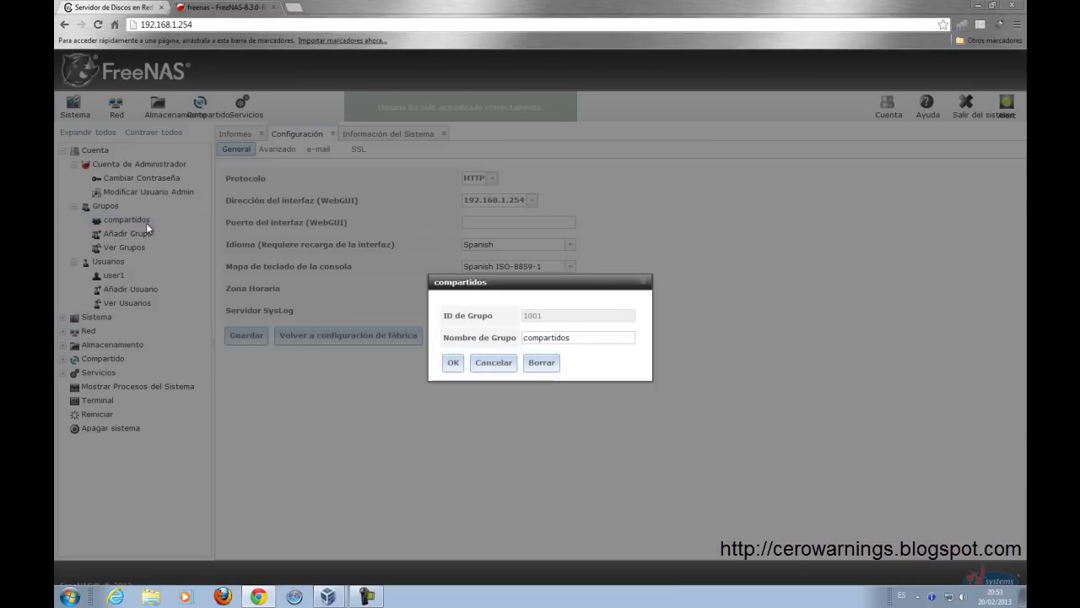
left_click(490, 364)
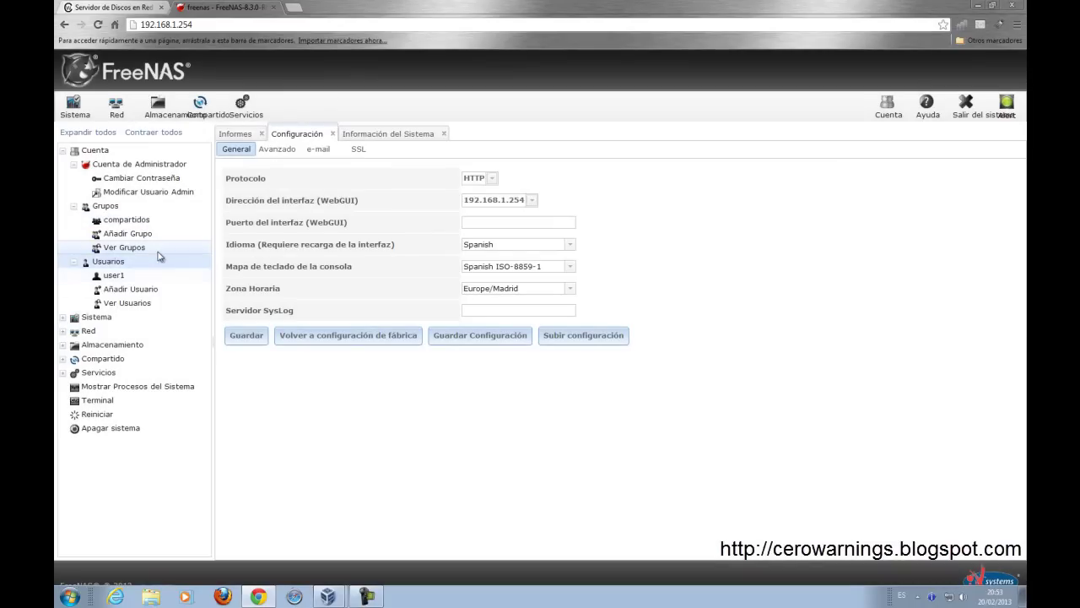
left_click(127, 302)
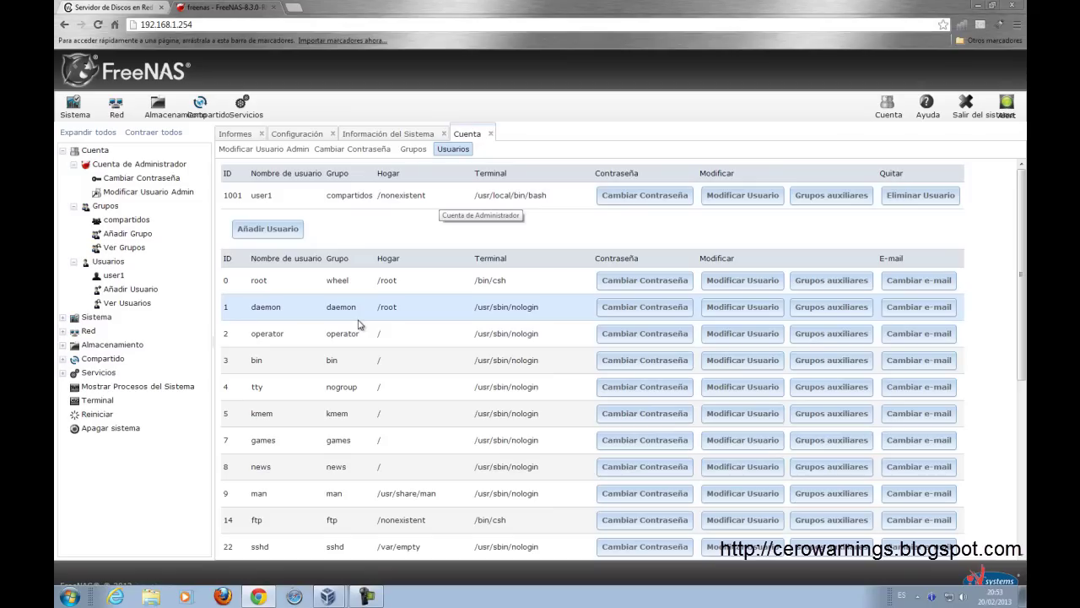
left_click(490, 134)
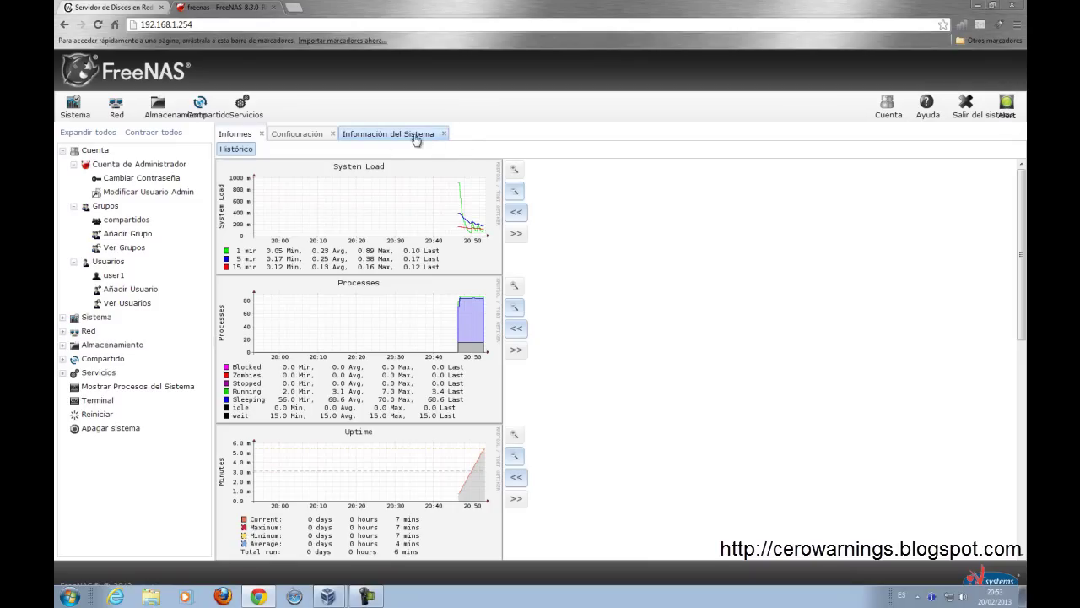
Step: Quick-wipe disks ada1 and ada2 from the Volumes disk list, then close the list
left_click(158, 110)
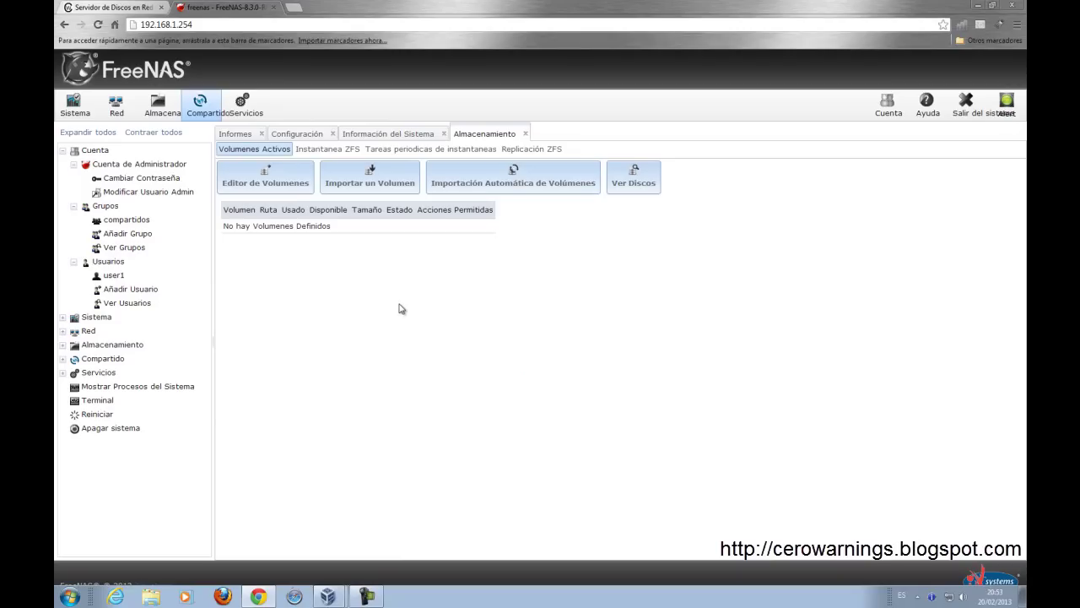
left_click(643, 186)
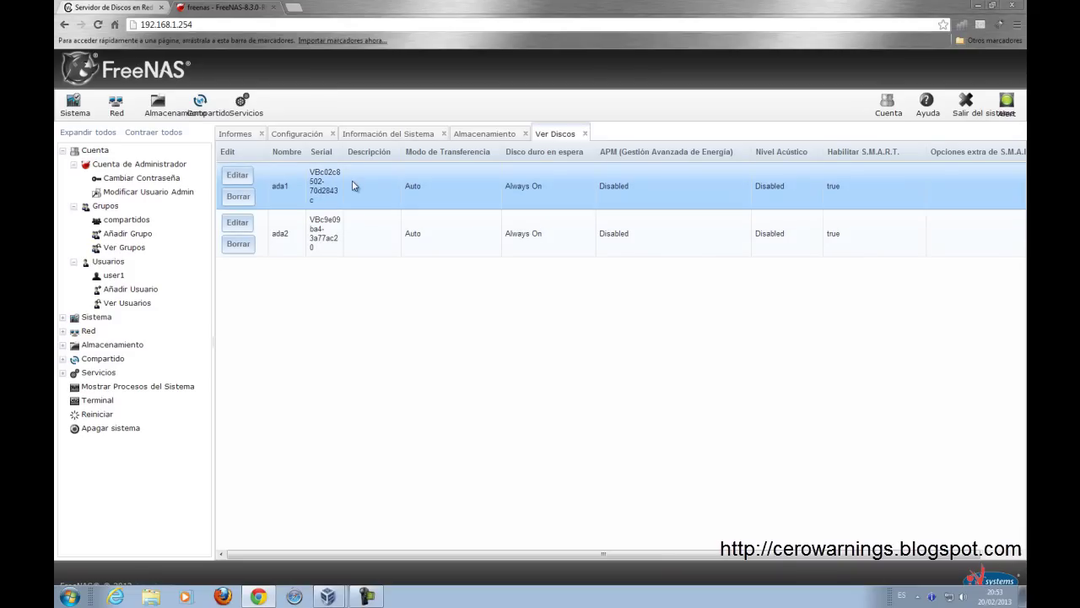
left_click(239, 197)
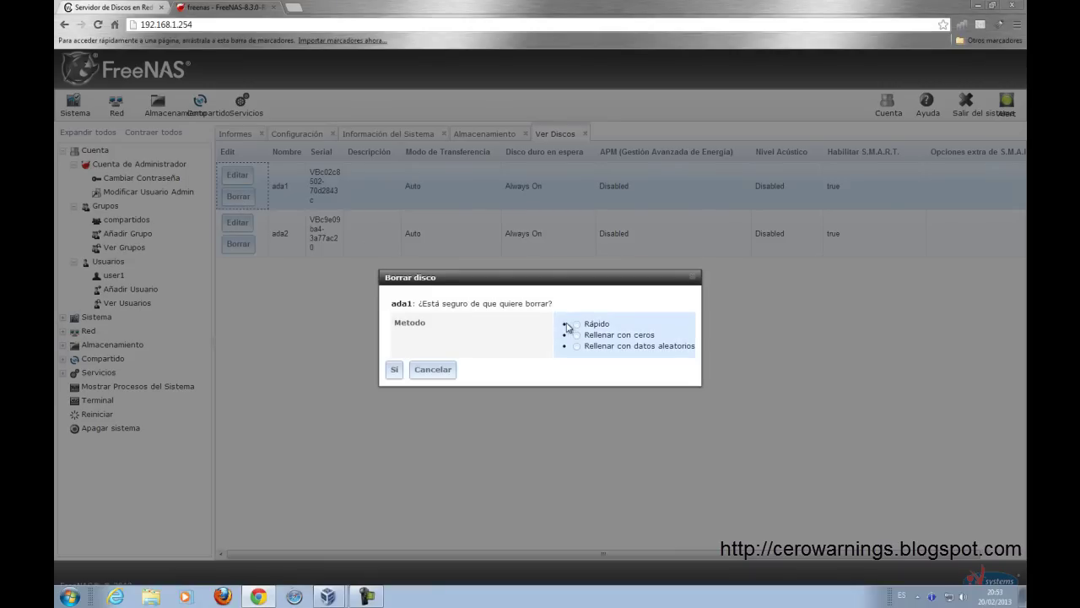
left_click(395, 371)
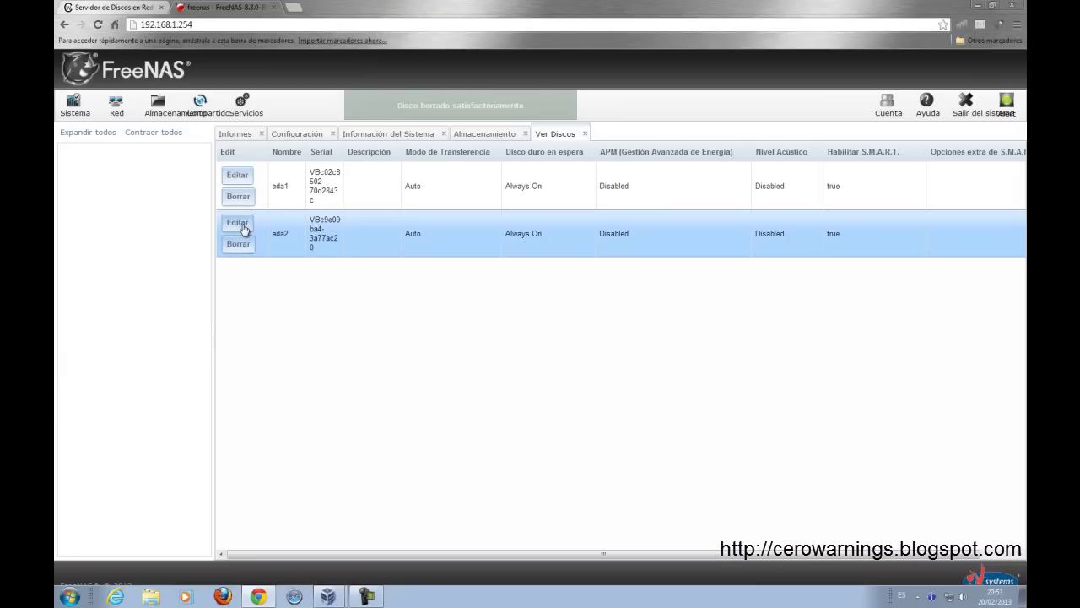
left_click(238, 244)
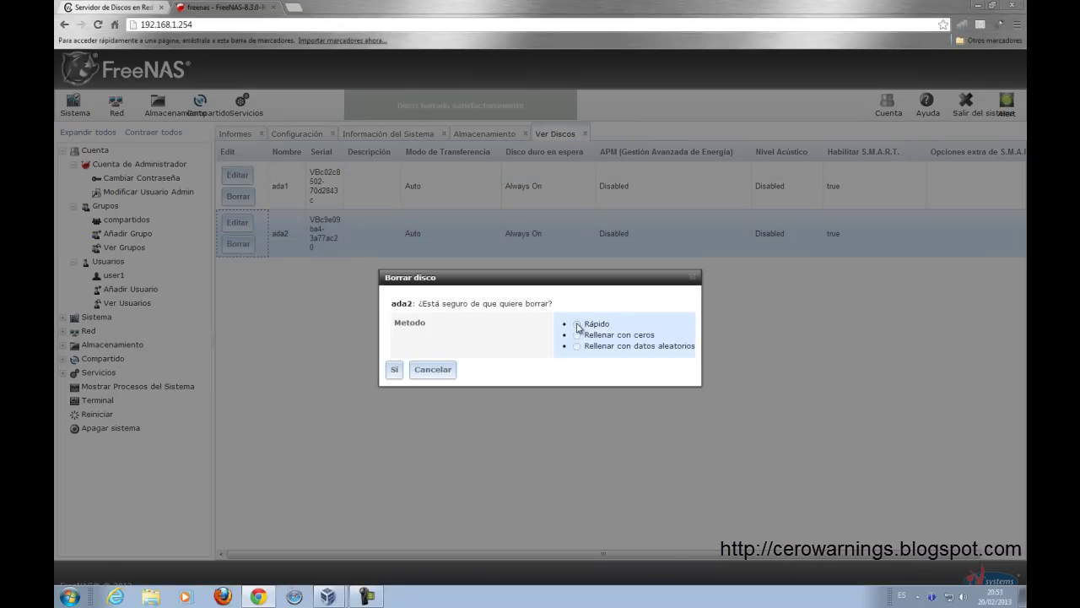
left_click(394, 369)
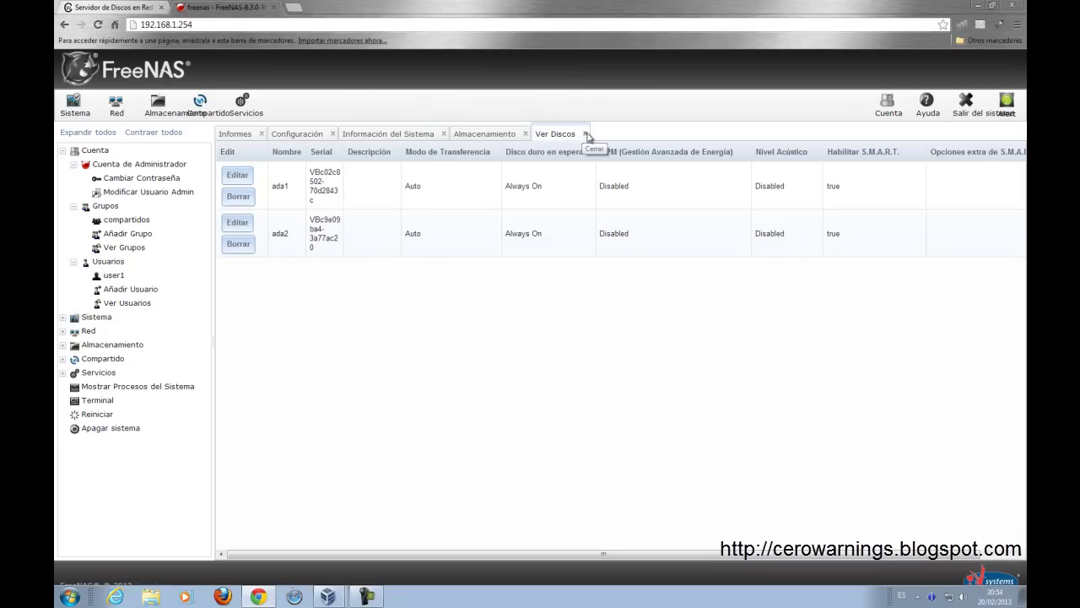
left_click(587, 136)
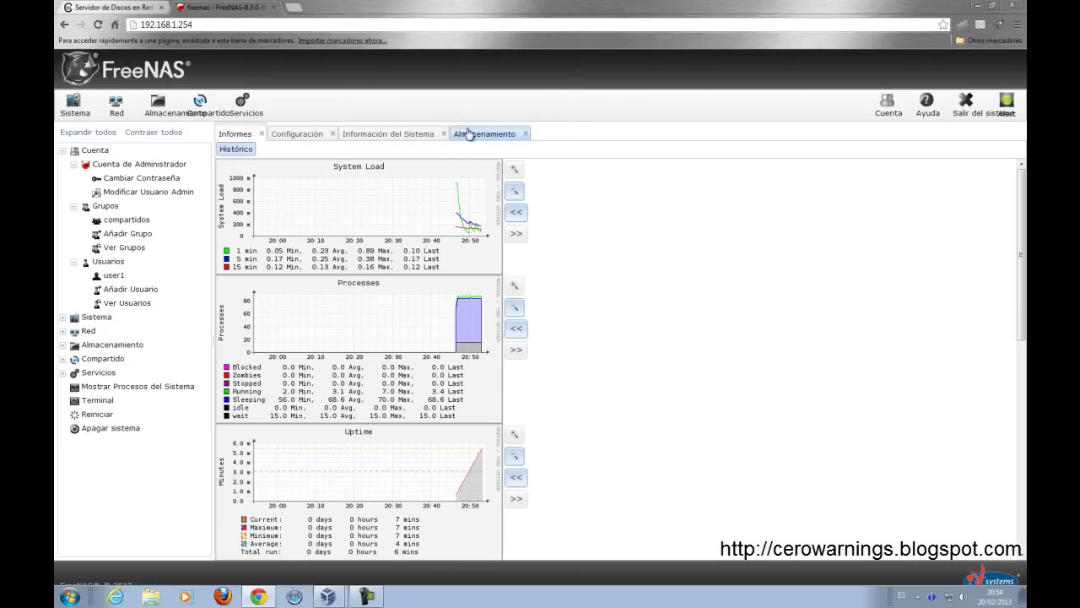
Step: Create volume DATOS as a UFS mirror of disks ada1 and ada2
left_click(472, 133)
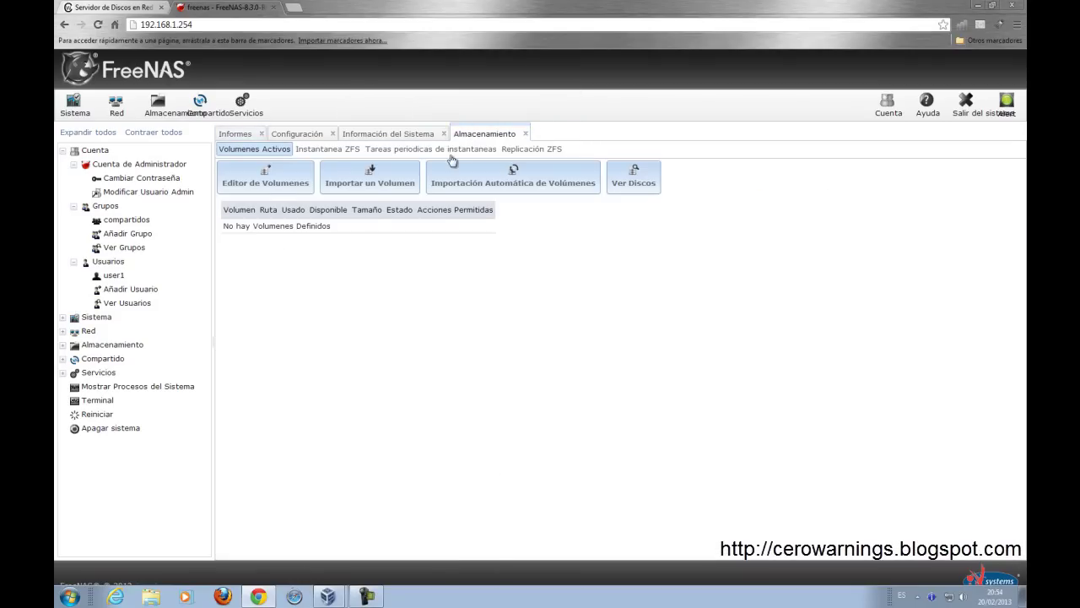
left_click(278, 183)
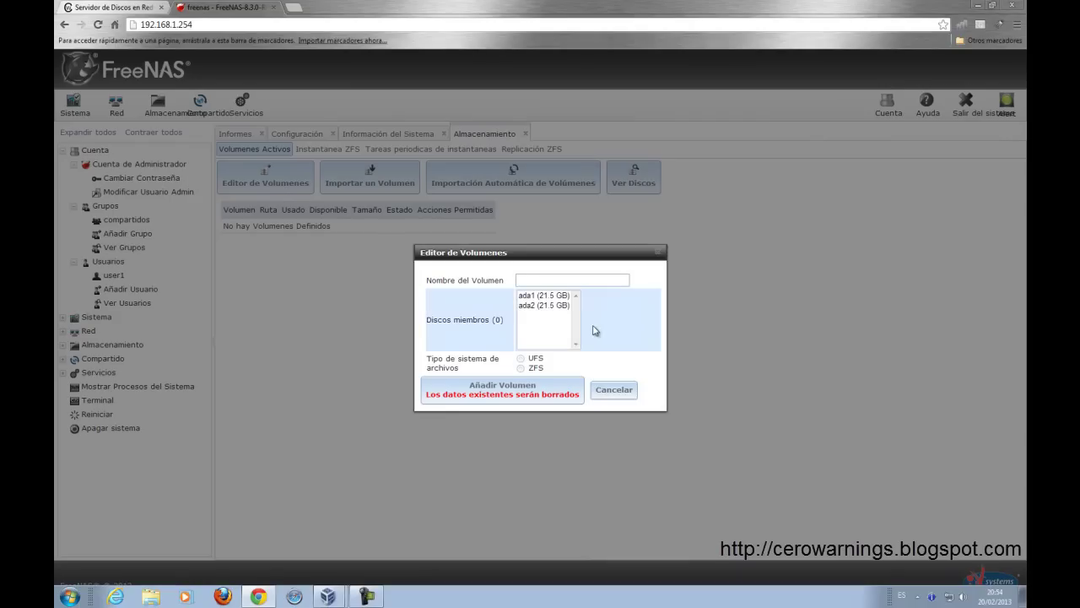
type("DATOS")
left_click(561, 296)
left_click(558, 305, "ctrl")
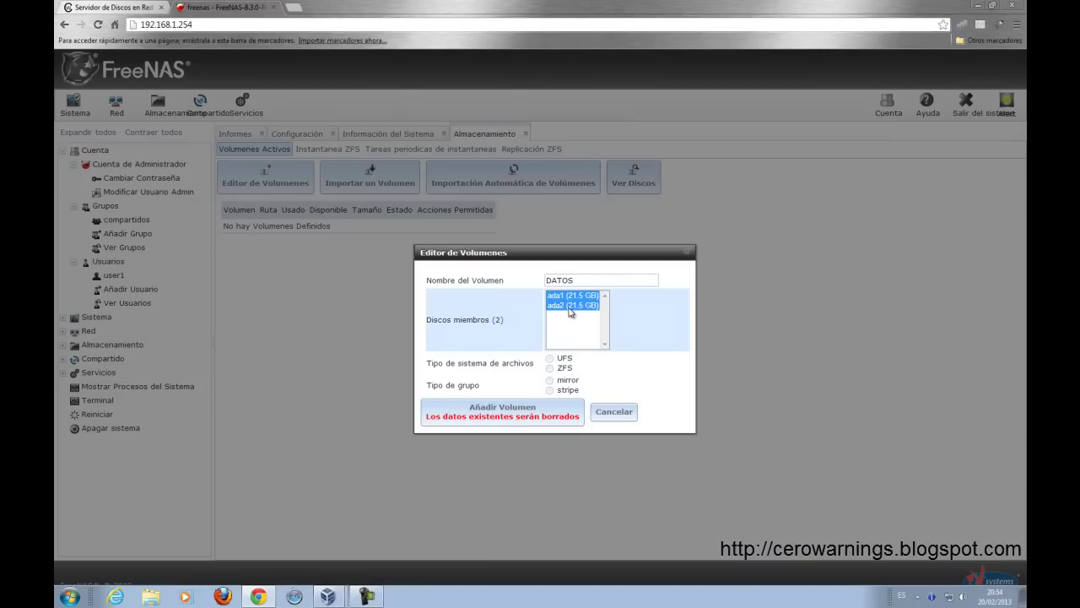
left_click(569, 306, "ctrl")
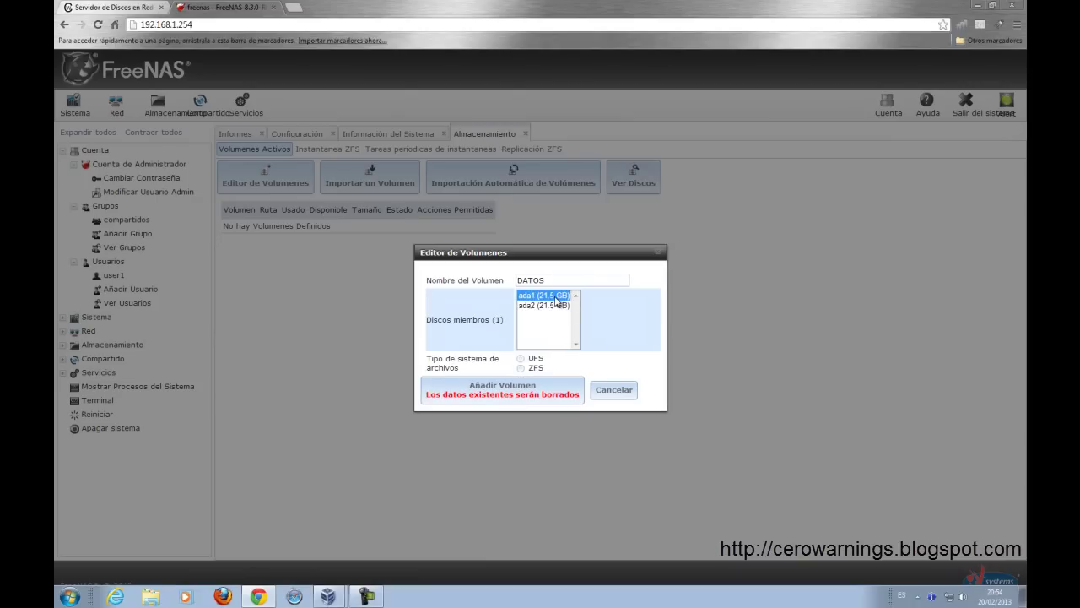
left_click(559, 306, "ctrl")
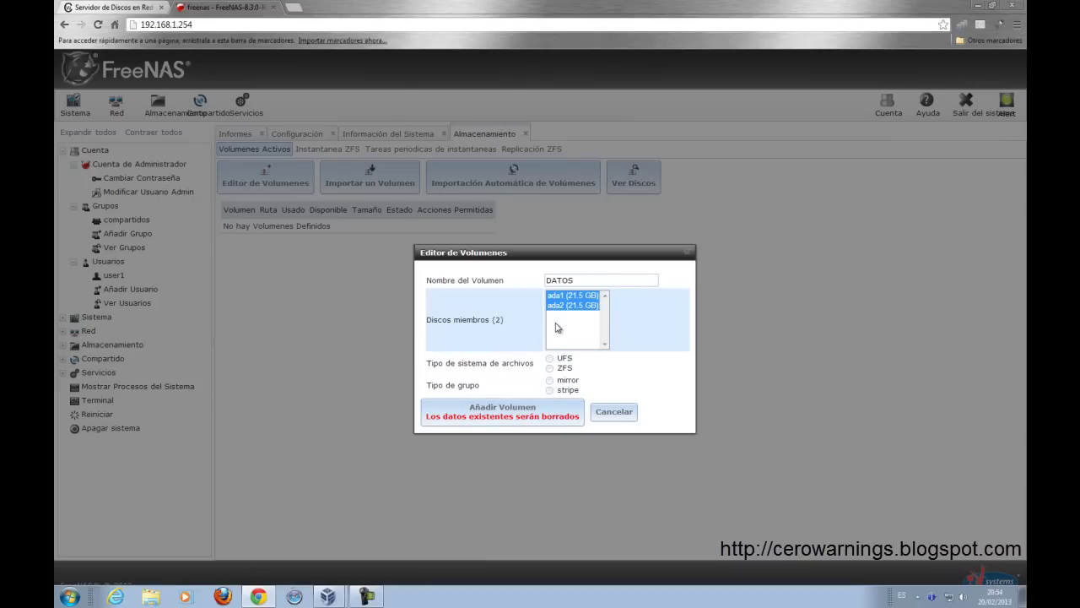
left_click(552, 359)
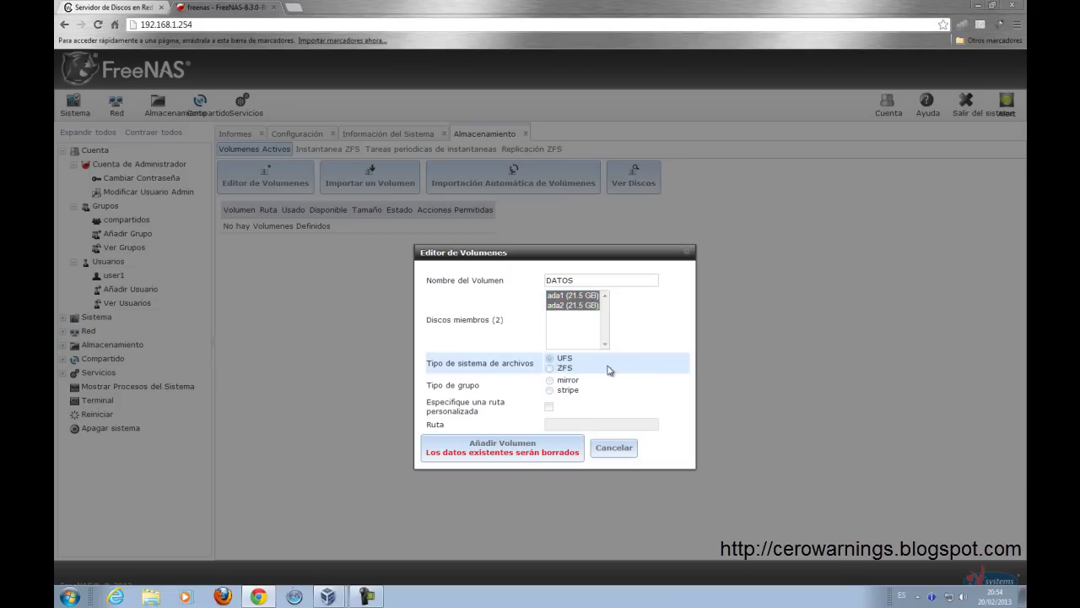
left_click(549, 380)
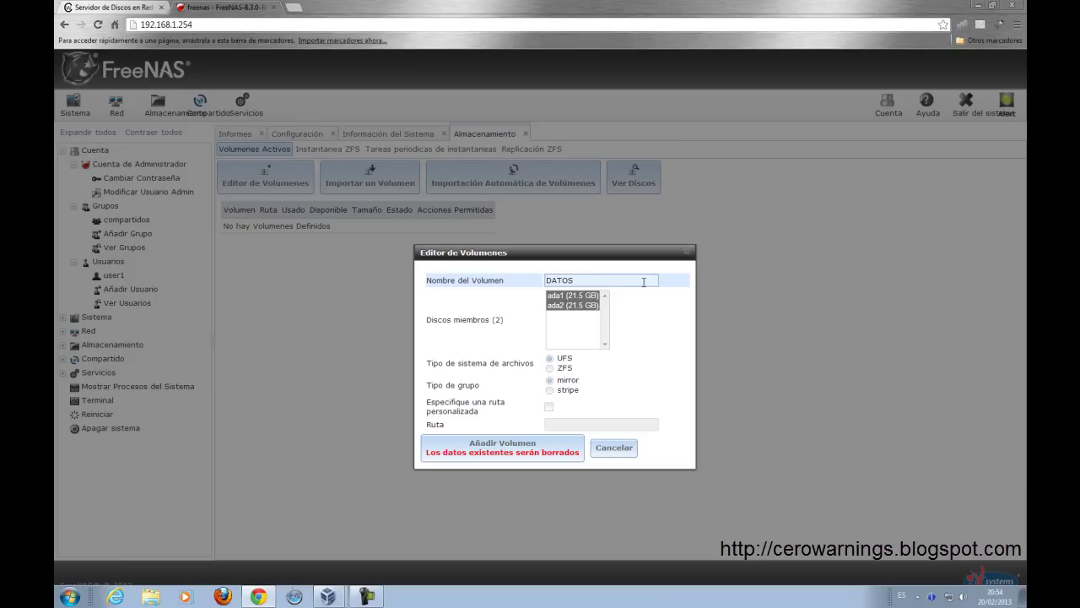
left_click(525, 447)
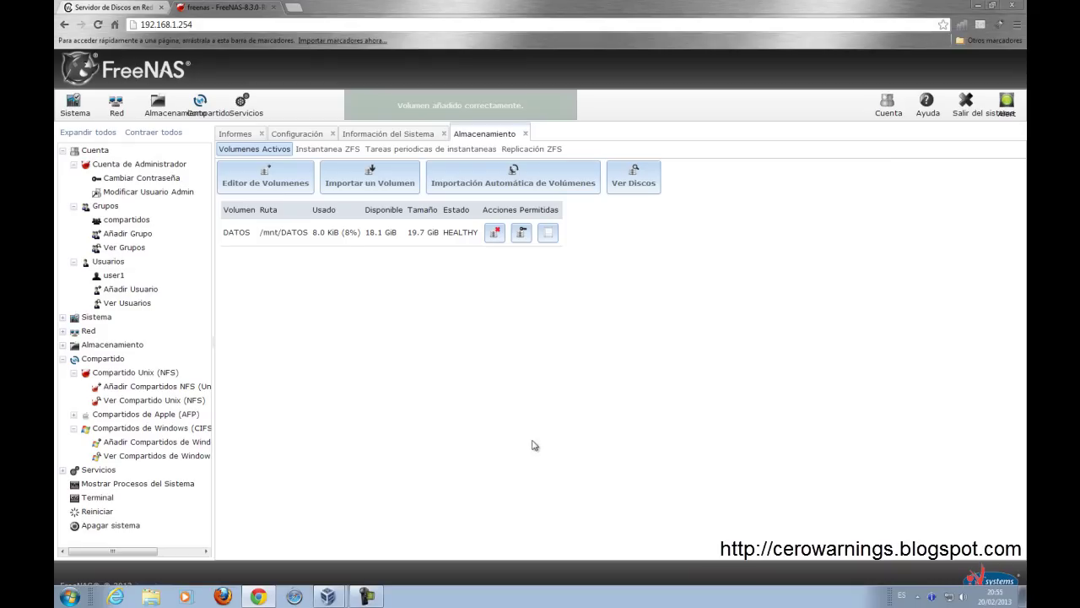
Step: Open the /mnt/DATOS permissions dialog and look through the owner user and group lists
left_click(521, 239)
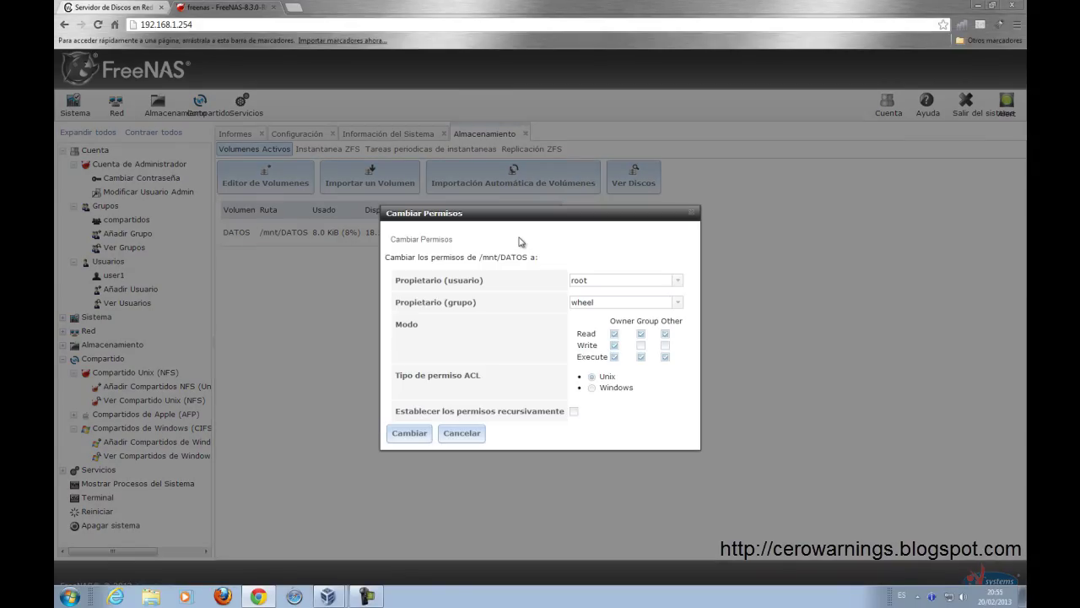
left_click(679, 282)
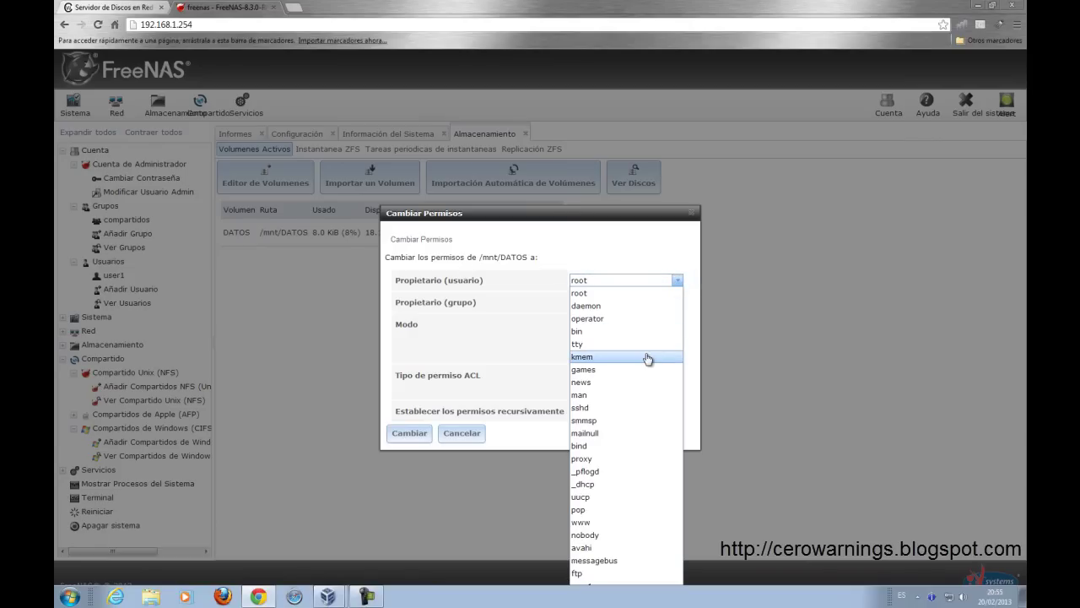
left_click_drag(607, 214, 607, 146)
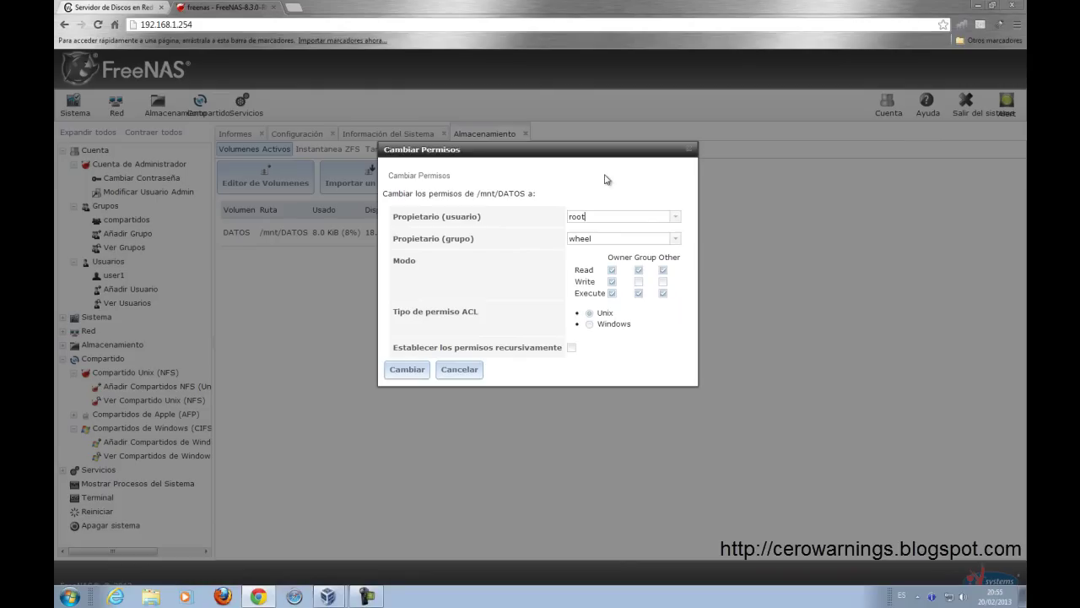
left_click(676, 240)
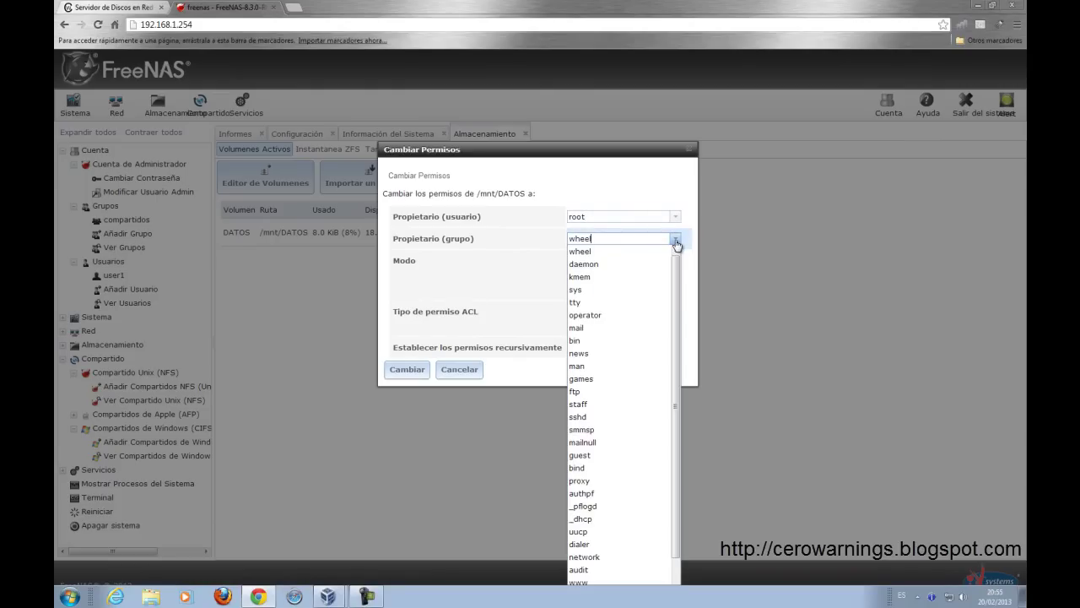
left_click_drag(676, 270, 675, 352)
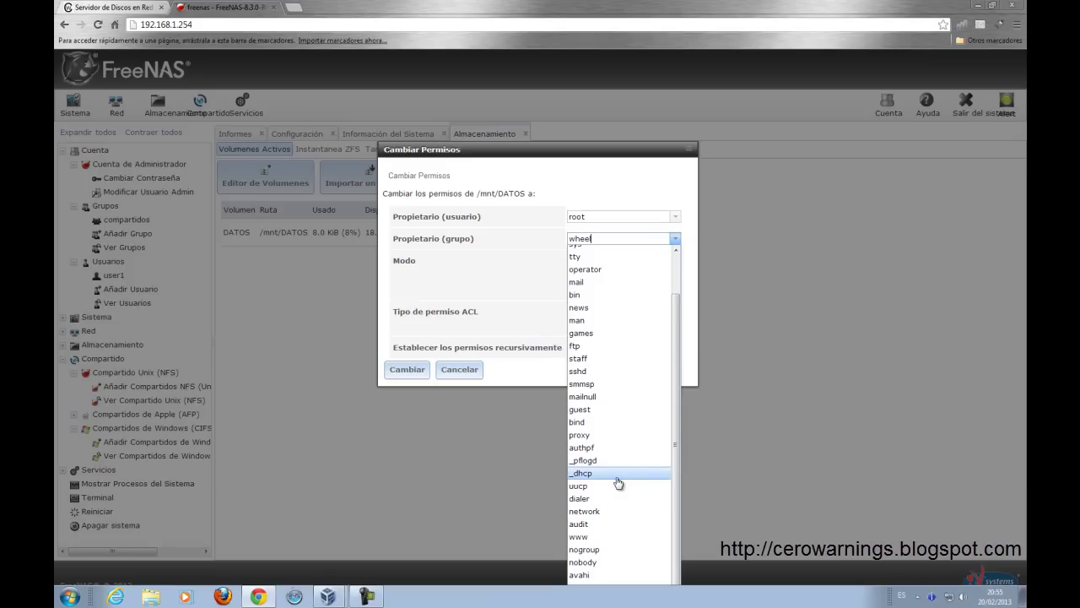
scroll(635, 360, "up", 1)
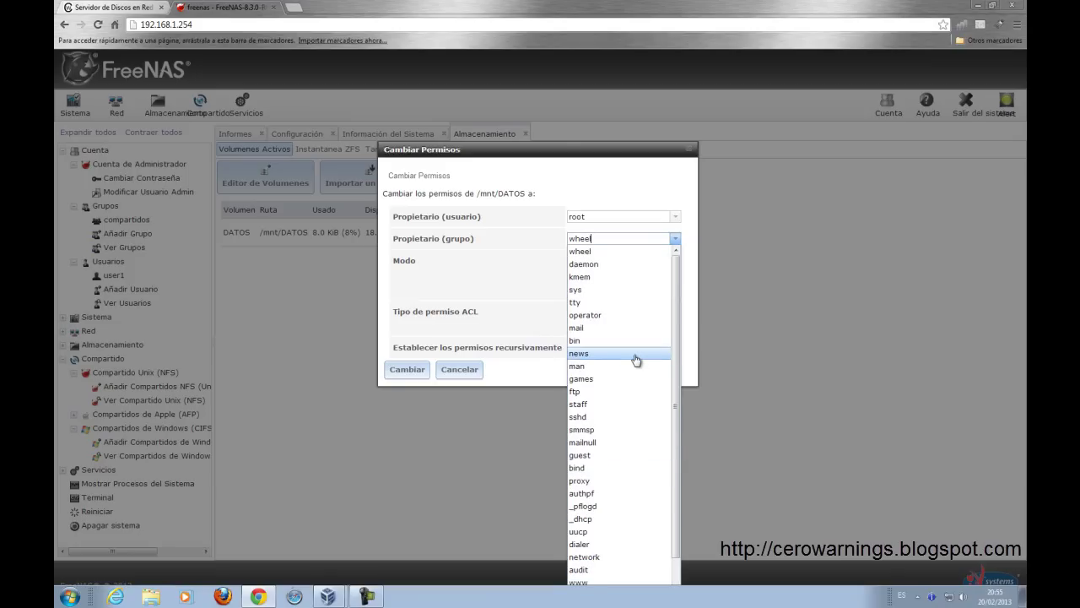
scroll(636, 361, "down", 1)
left_click(533, 314)
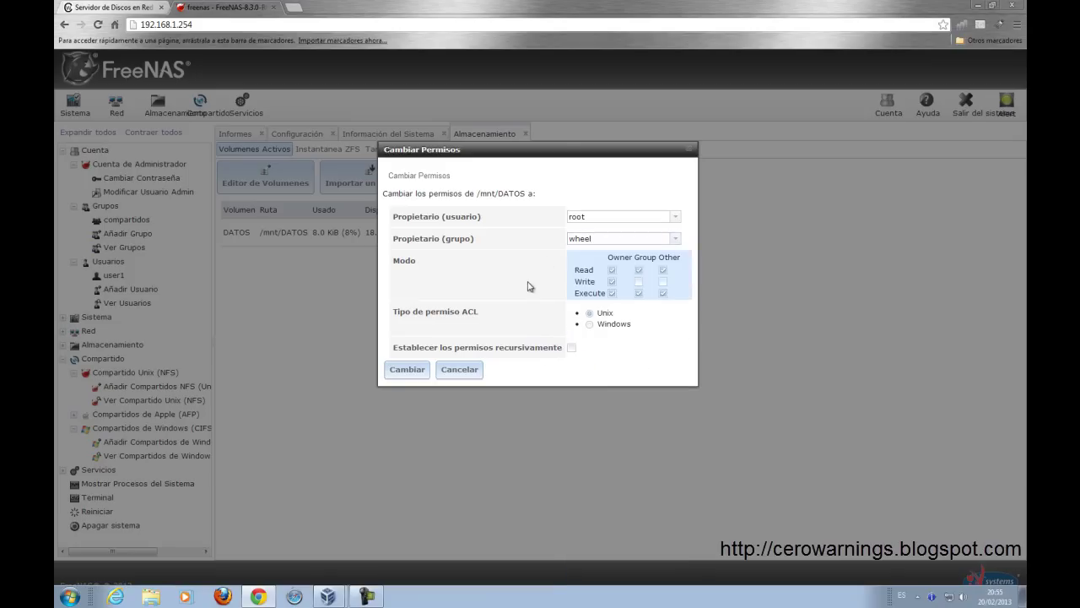
Step: Set the owner group to compartidos with group write permission and apply
left_click_drag(592, 150, 573, 63)
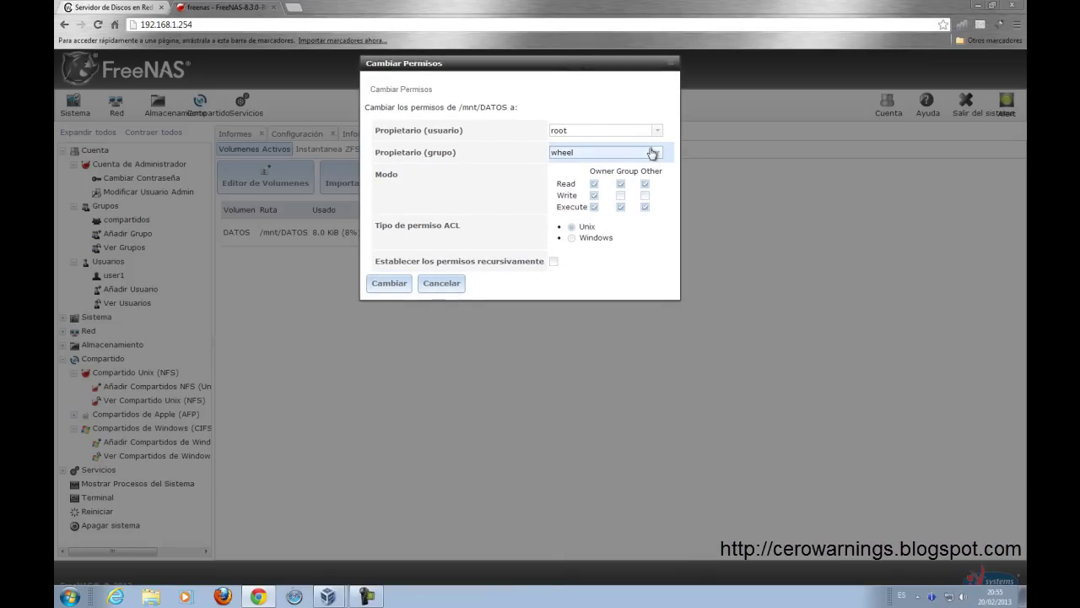
left_click(655, 152)
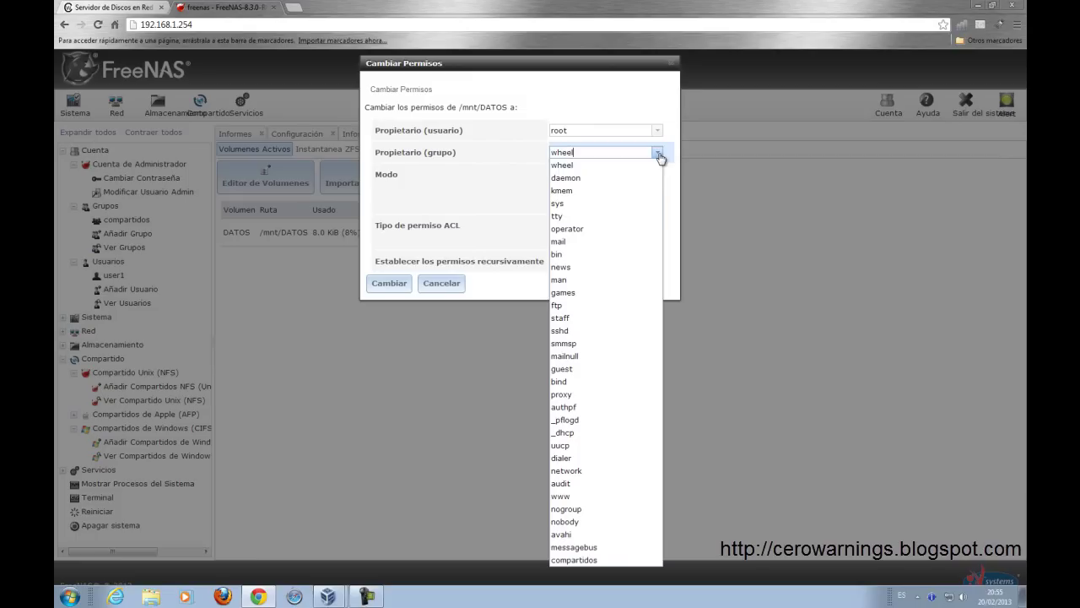
left_click(608, 560)
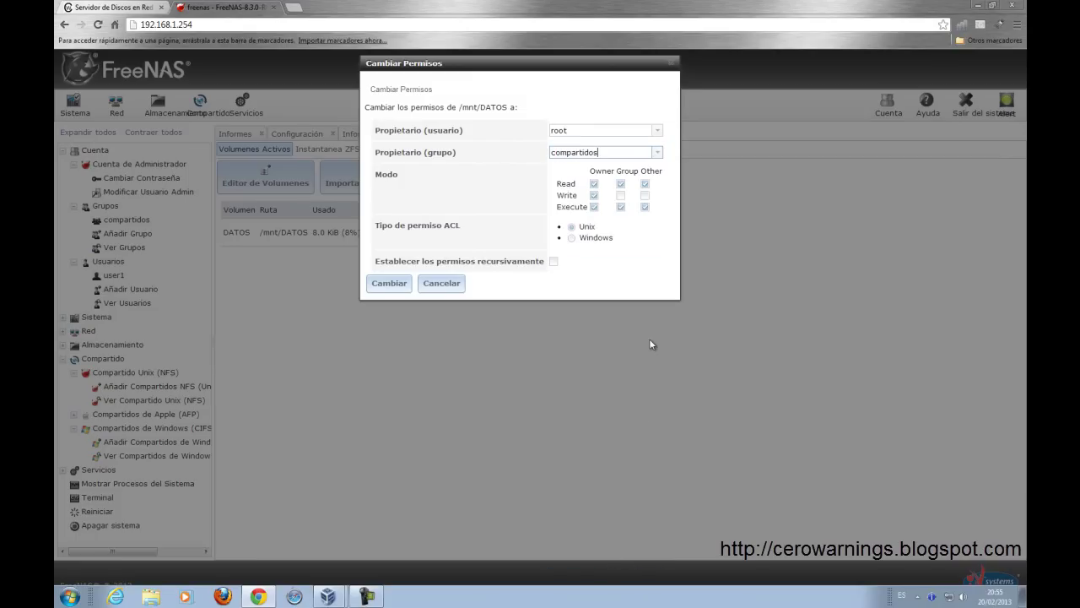
left_click(621, 197)
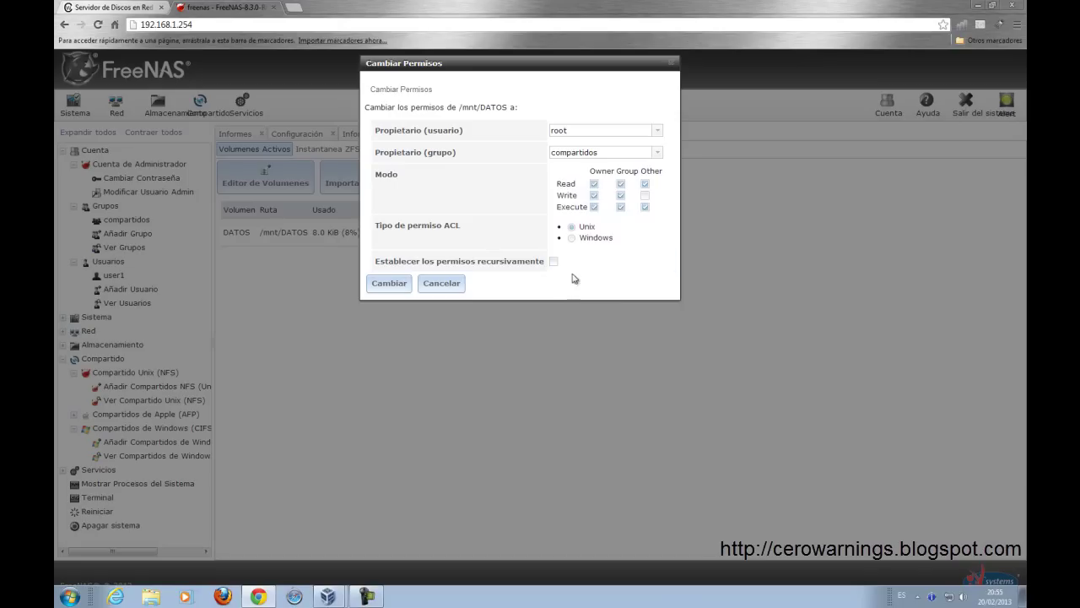
left_click(386, 289)
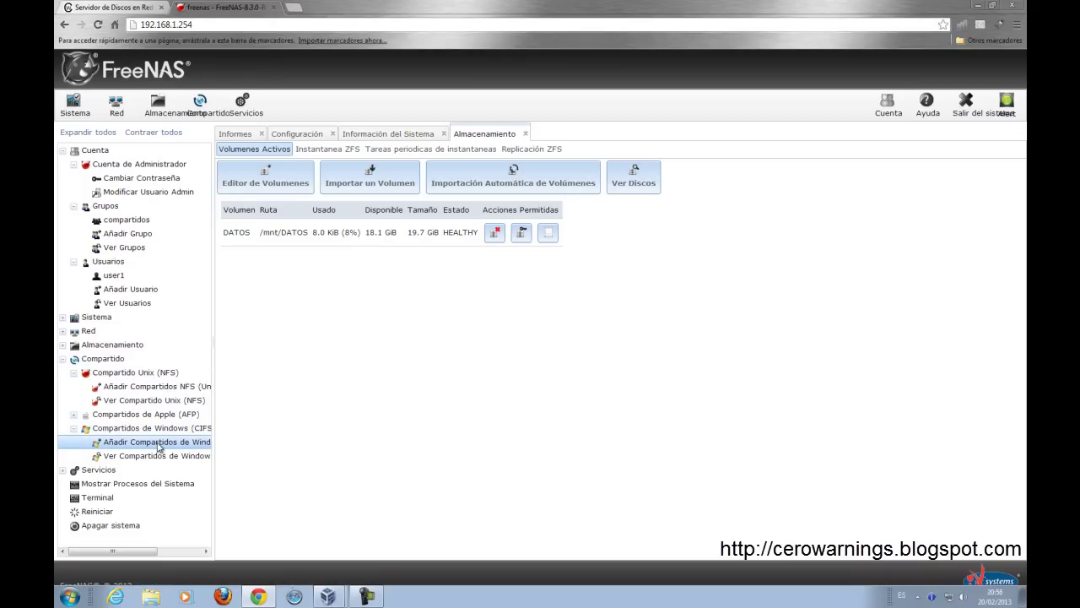
Step: Add CIFS share 'Datos' with path /mnt/DATOS, save it, and enable the CIFS service
left_click(158, 446)
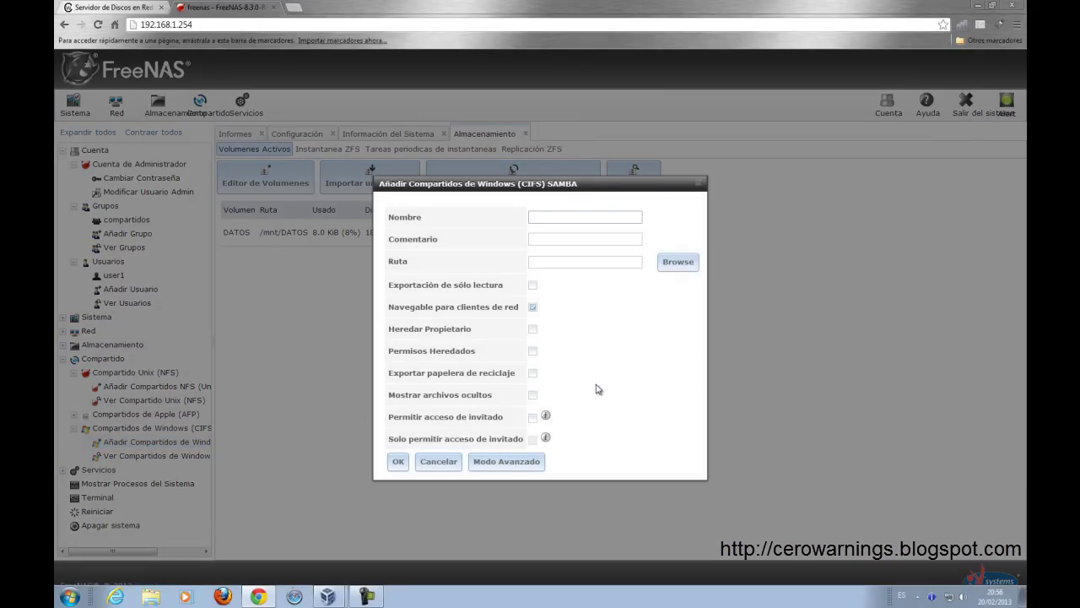
type("DAatos")
key("BackSpace")
left_click(557, 239)
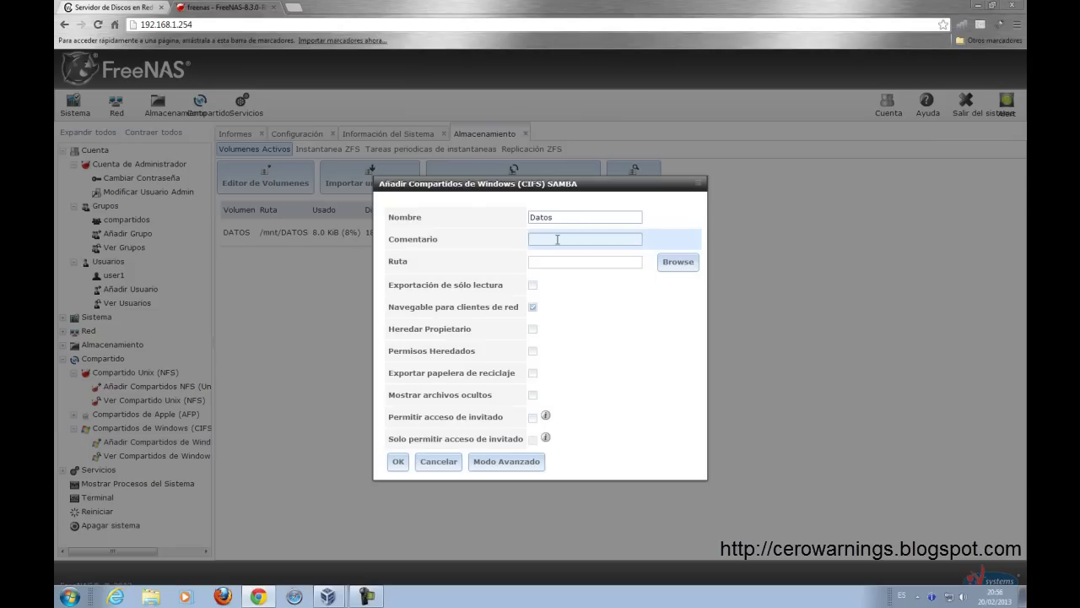
left_click(558, 261)
left_click(666, 266)
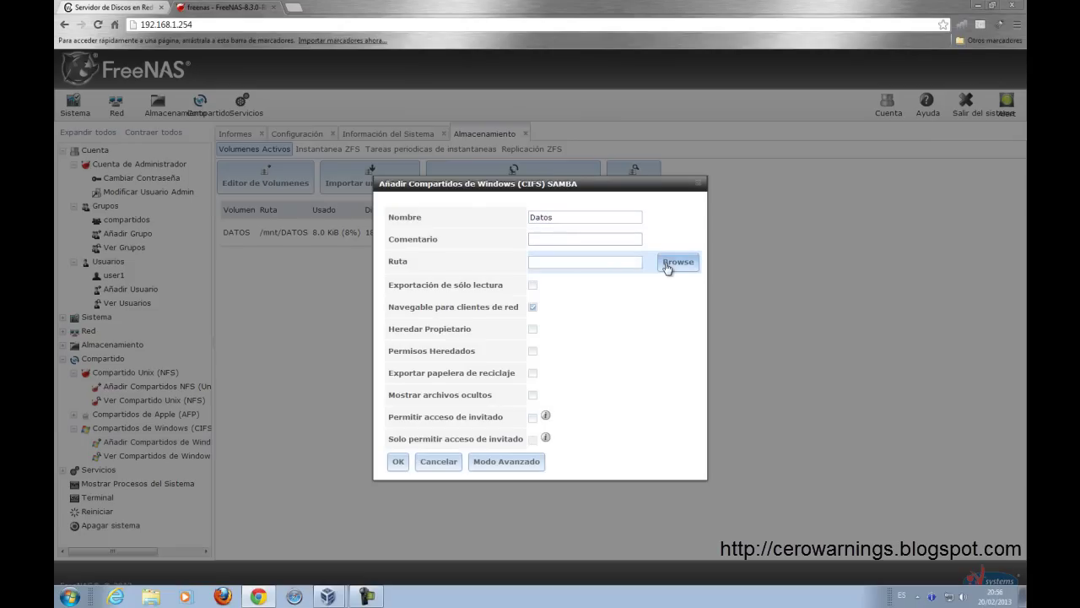
left_click(544, 266)
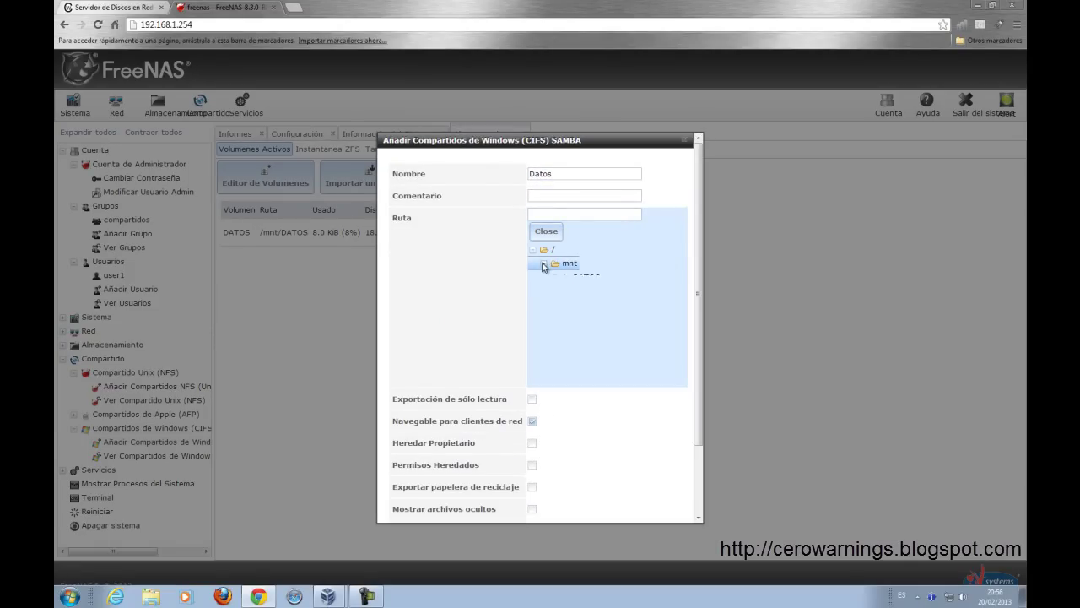
left_click(585, 277)
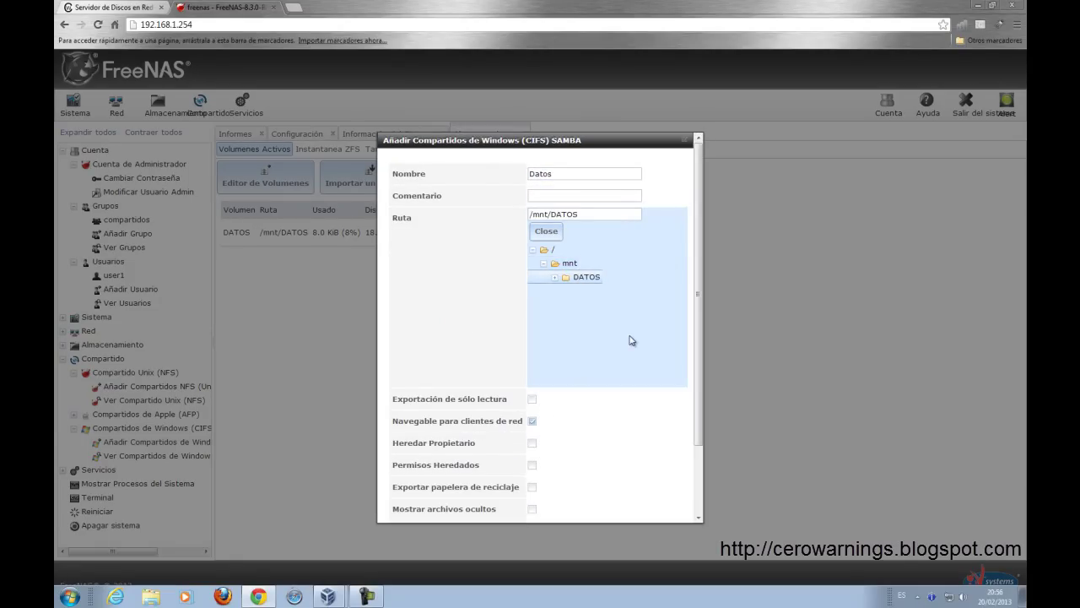
left_click(546, 231)
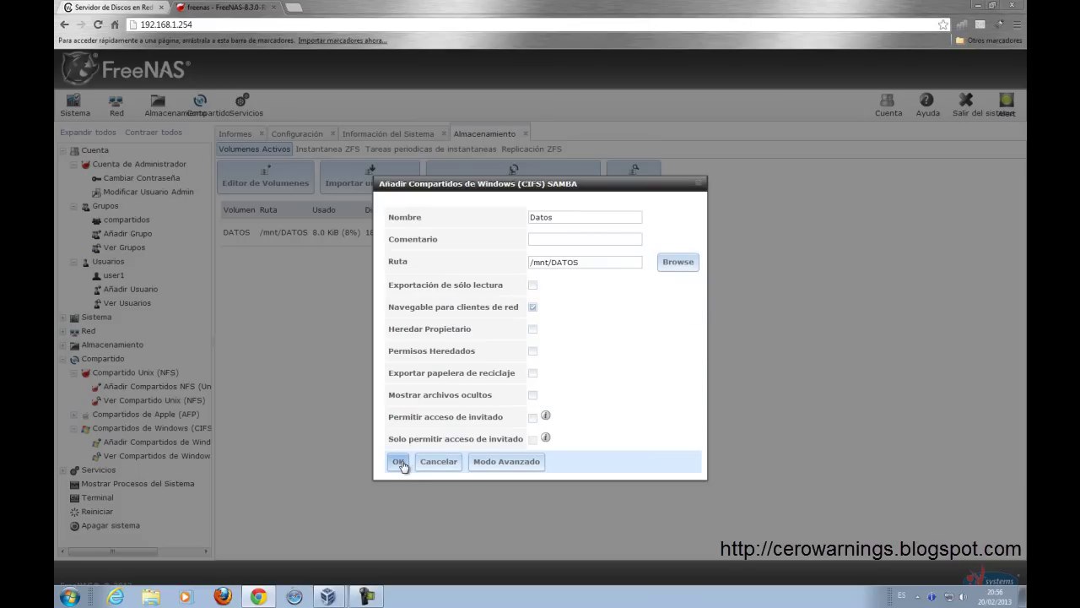
left_click(400, 463)
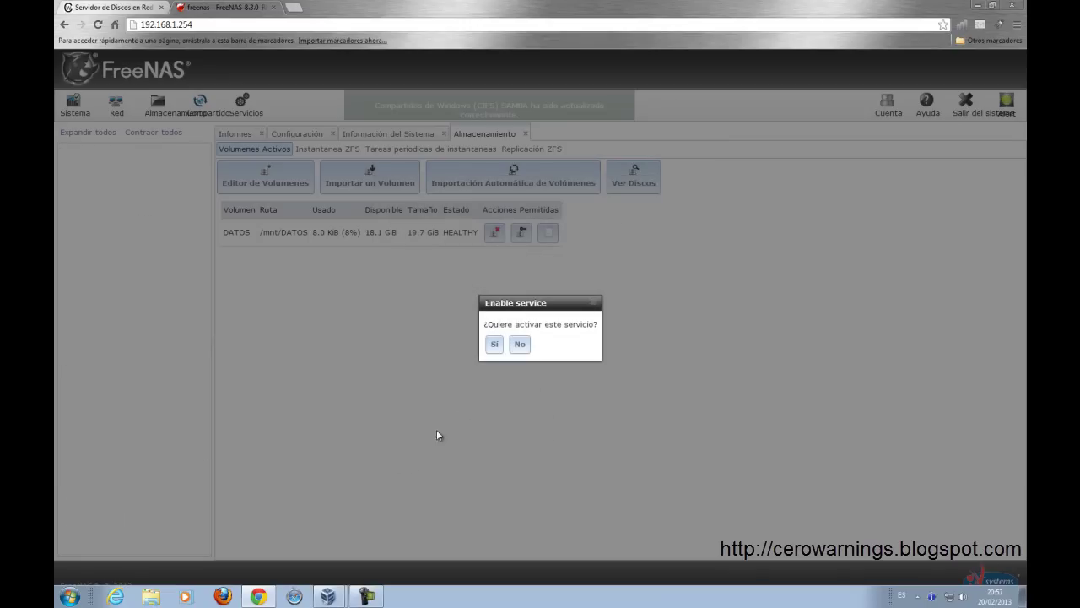
left_click(495, 345)
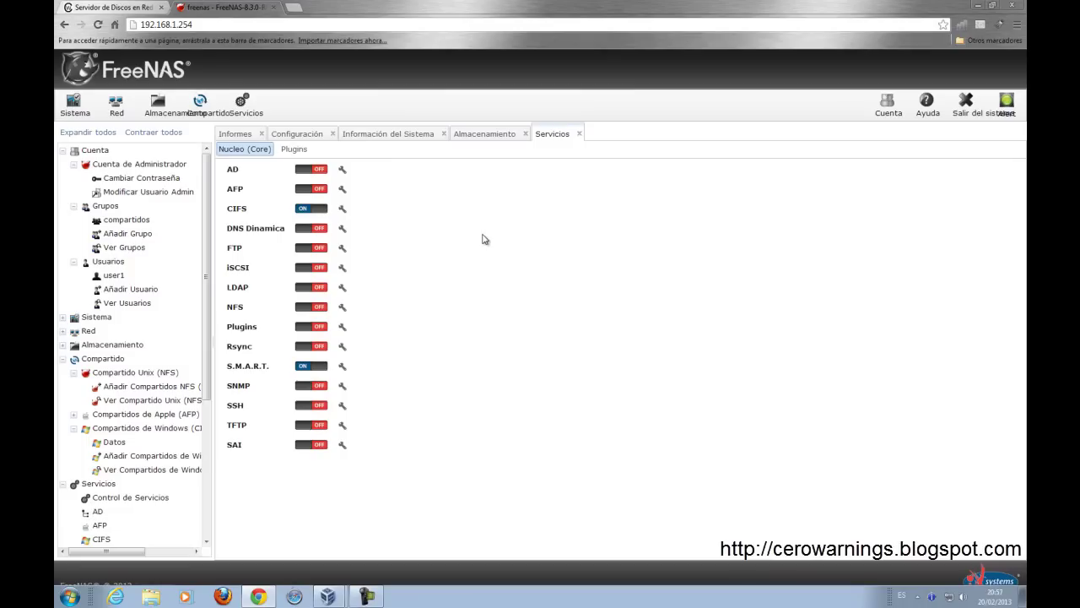
Step: Open \\192.168.1.254\Datos from Run and log in with the share user's network credentials
left_click(69, 596)
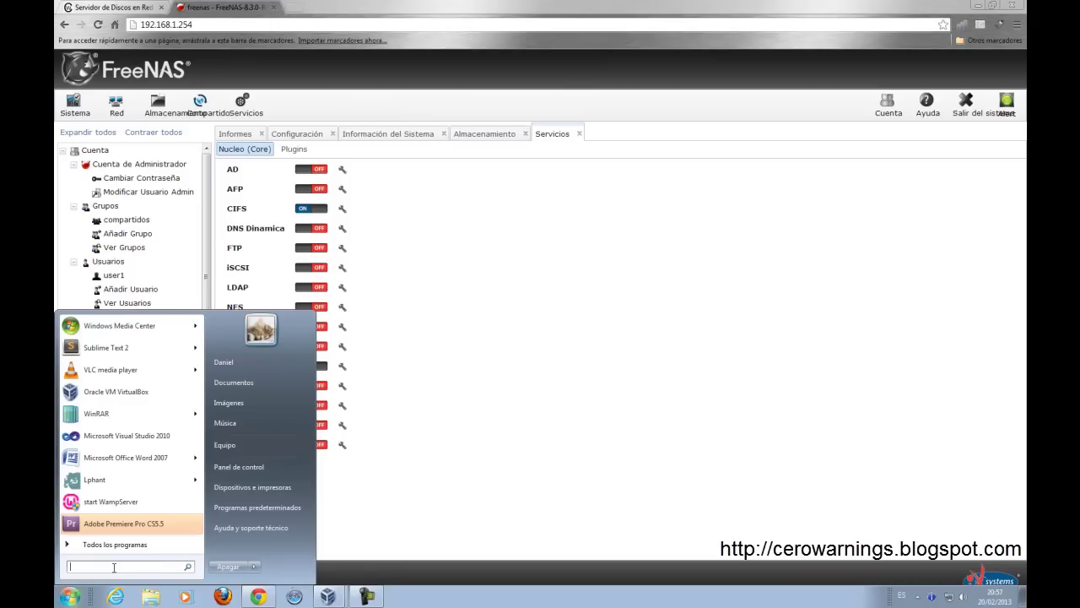
type("\\\\192.168.1.25")
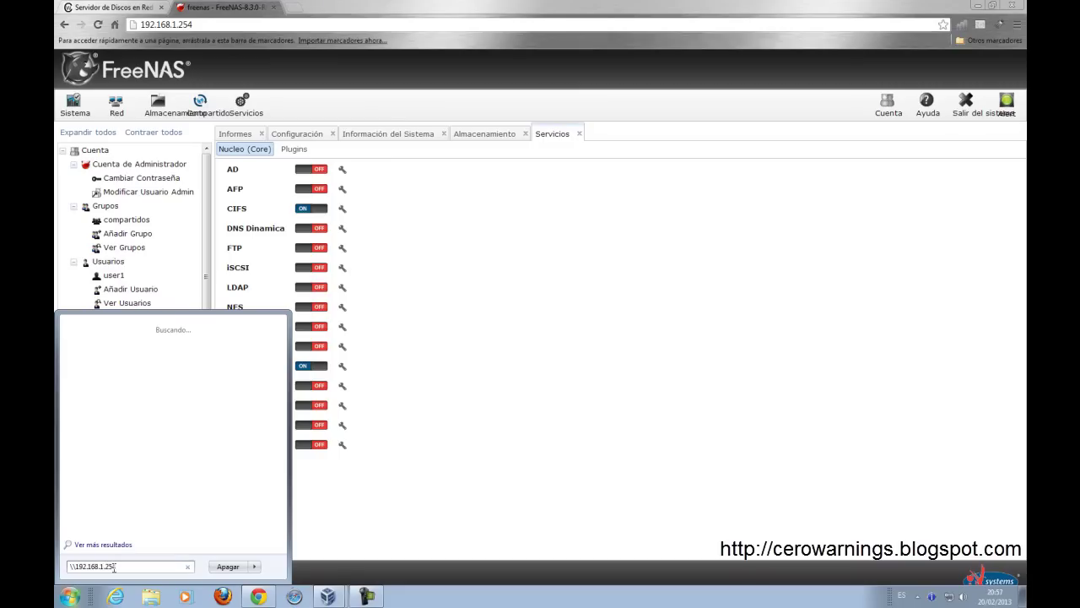
type("4\\Datos")
key("Return")
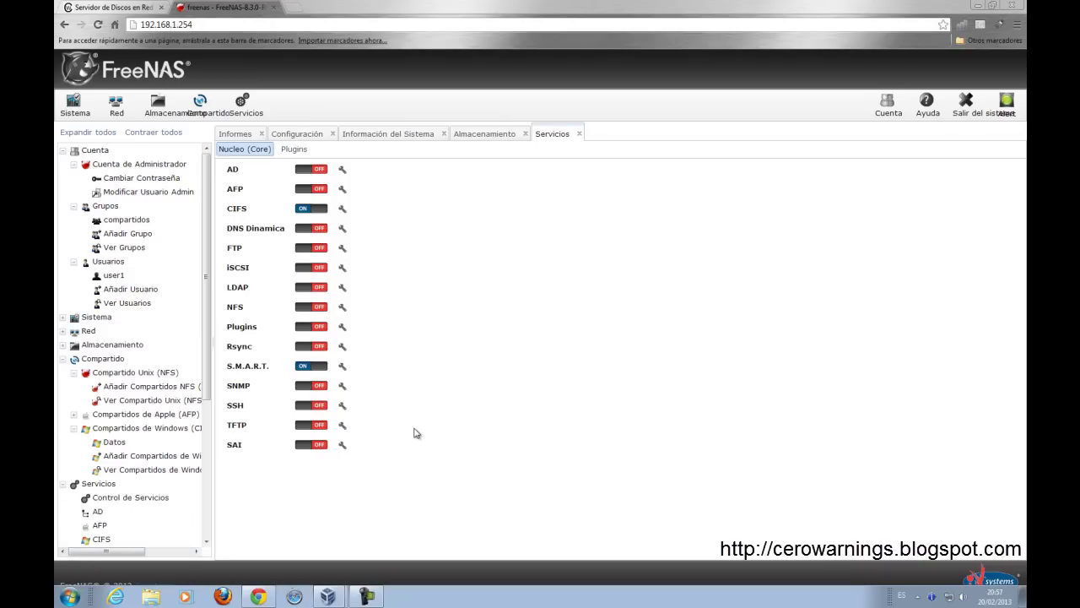
key("super+r")
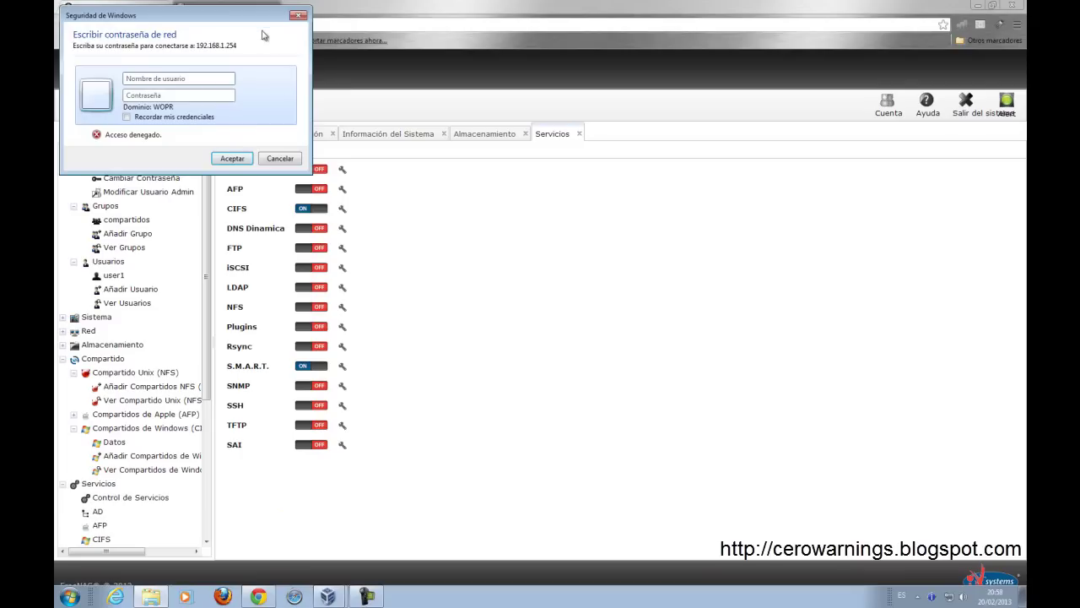
type("user1")
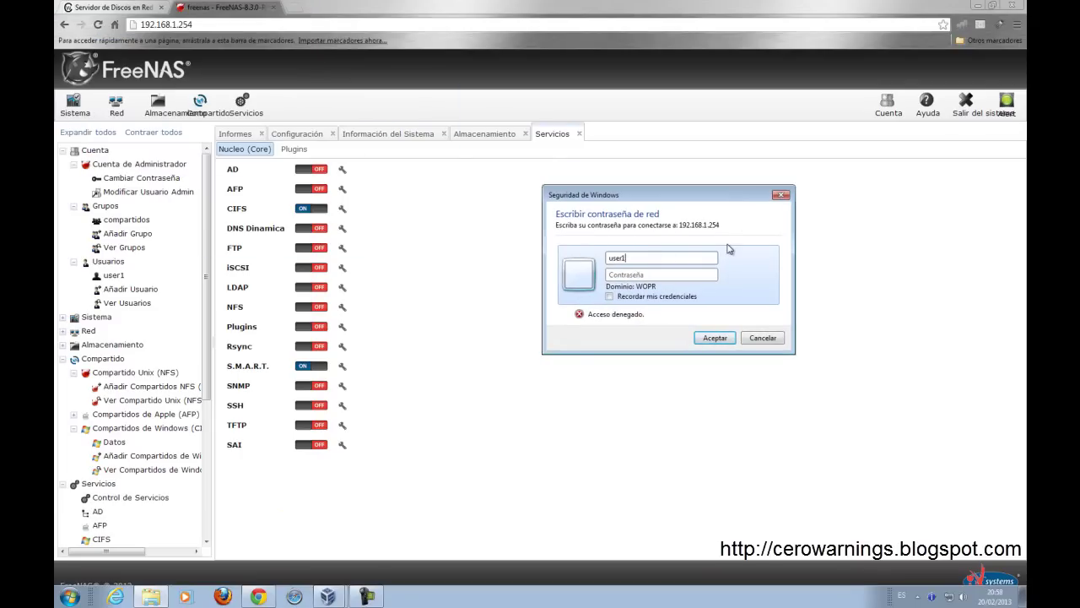
type("us")
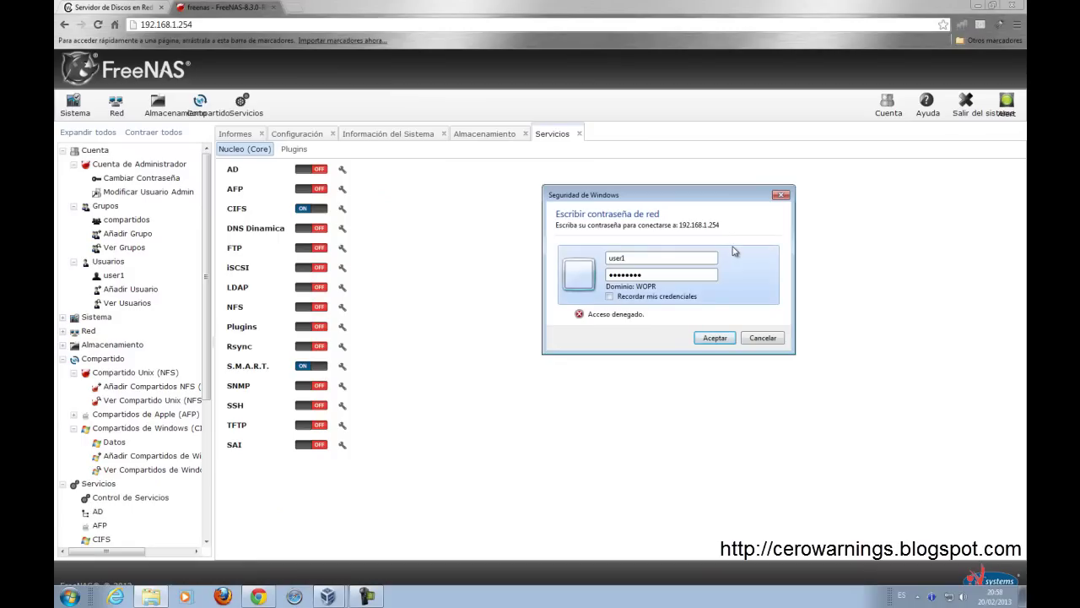
left_click(716, 340)
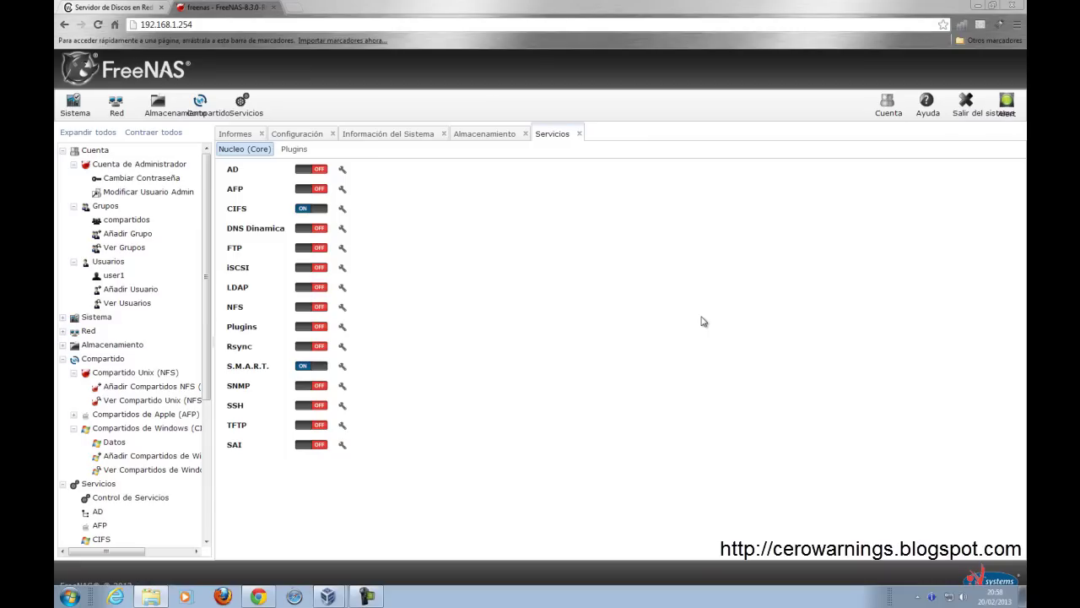
Step: Create a new text document in the Datos share folder
left_click(164, 597)
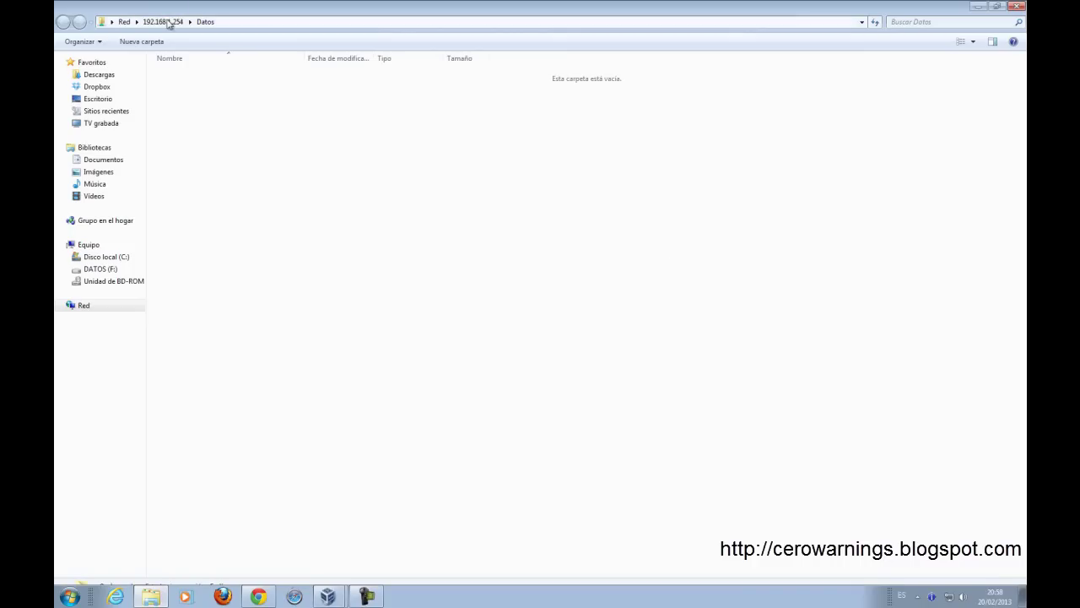
left_click_drag(275, 9, 509, 101)
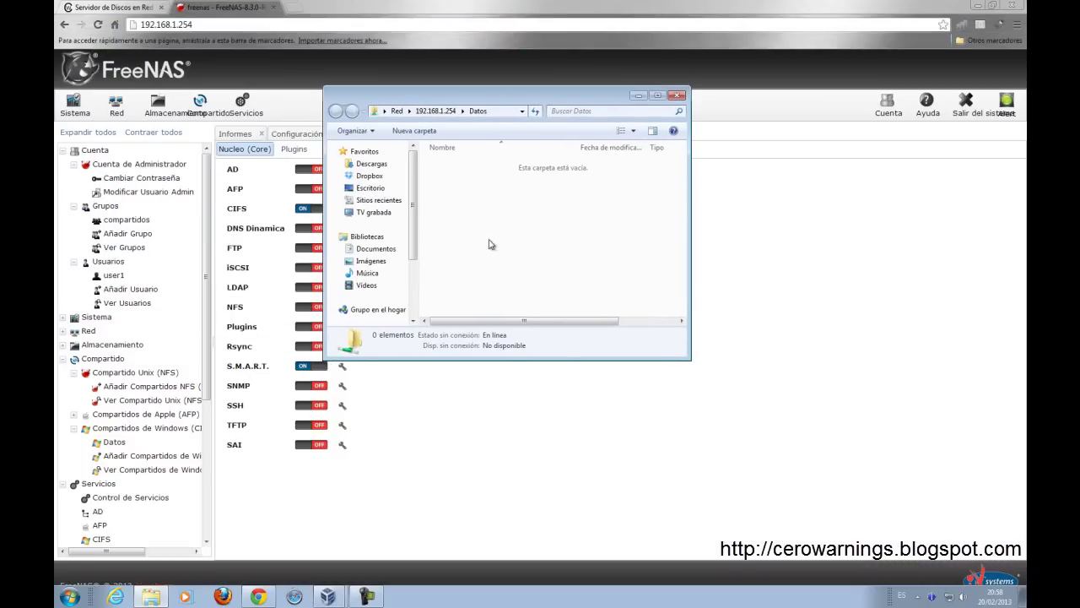
right_click(533, 220)
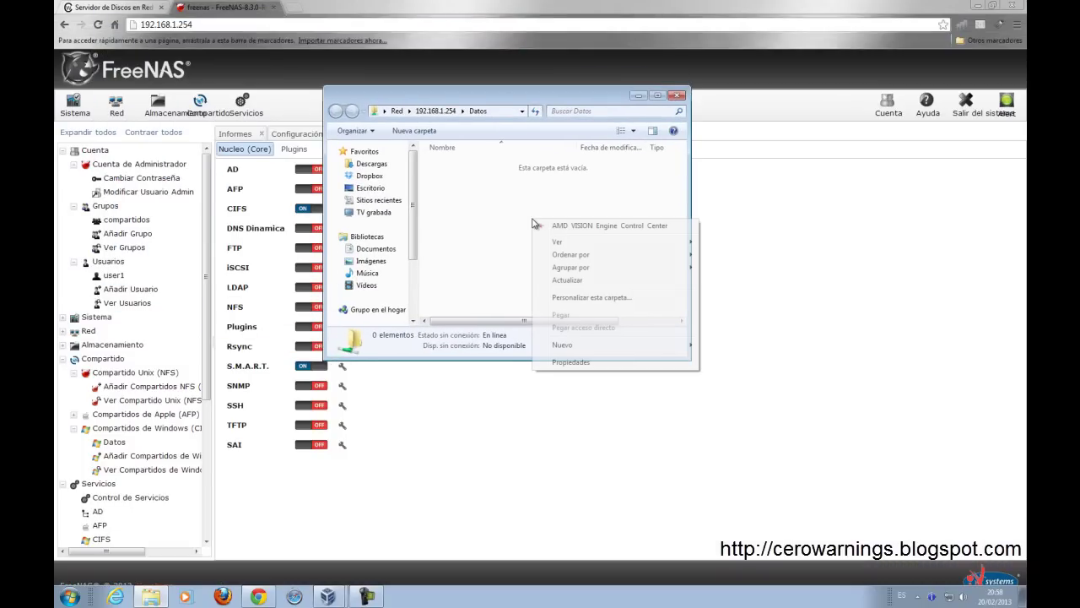
mouse_move(574, 348)
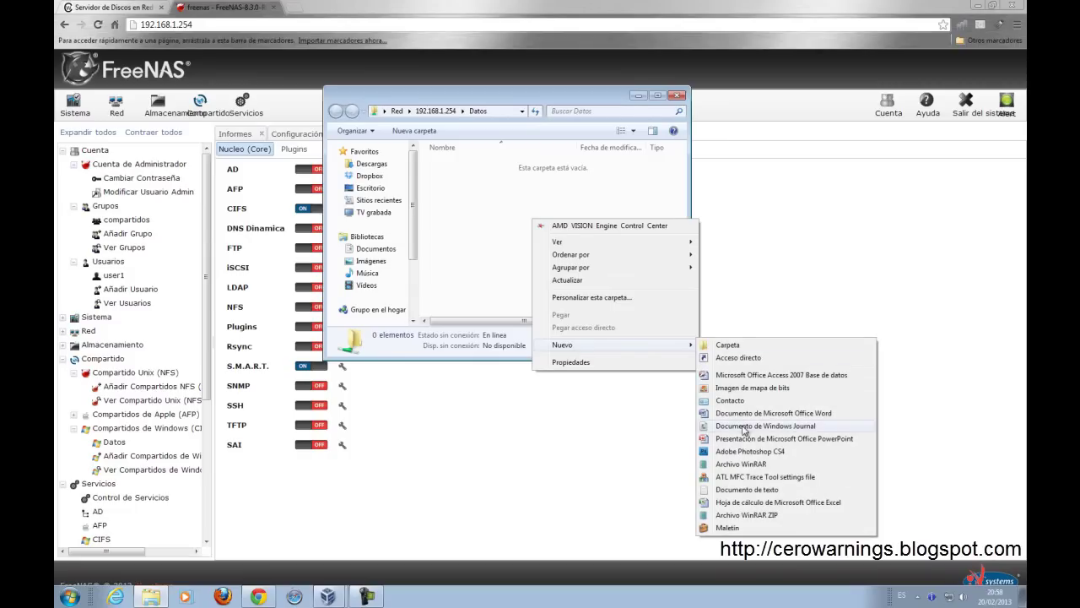
left_click(746, 489)
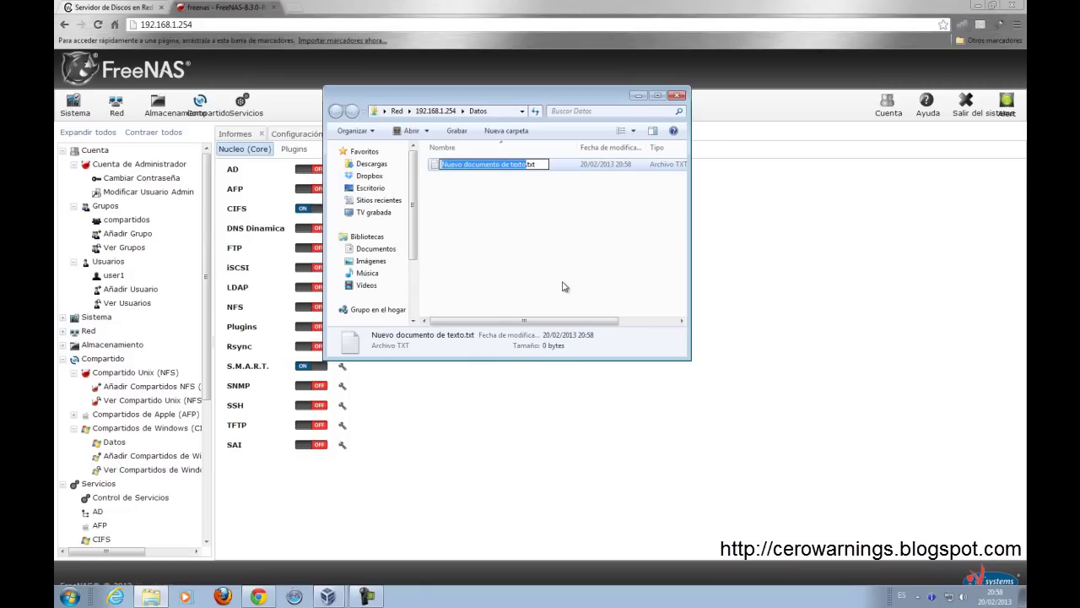
Step: Type test text into the document, save it, and close the editor and Datos folder
key("Return")
key("Return")
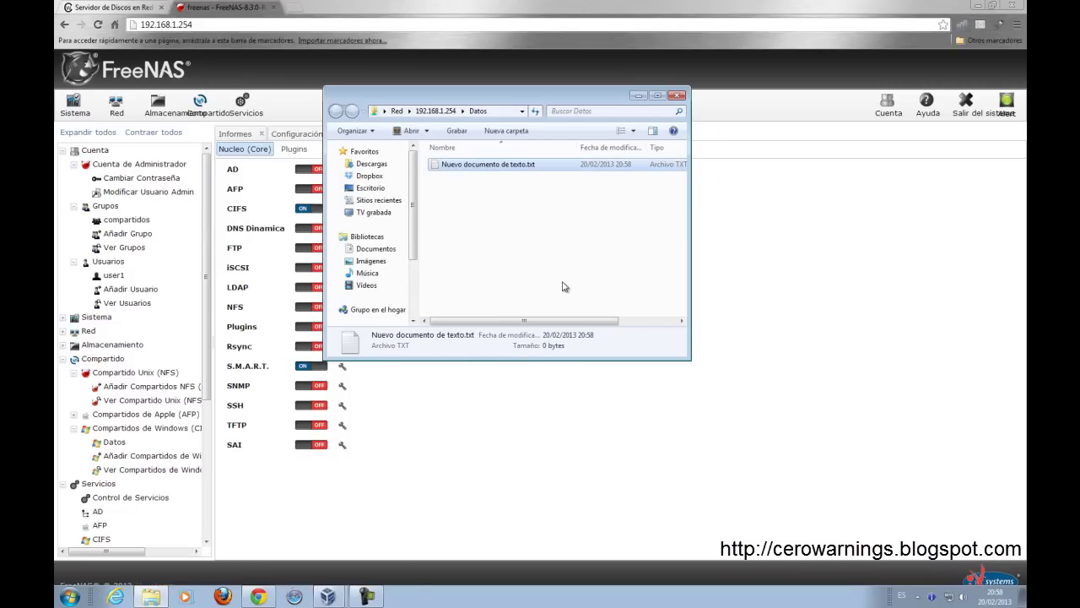
type("asdasdasdasdsad")
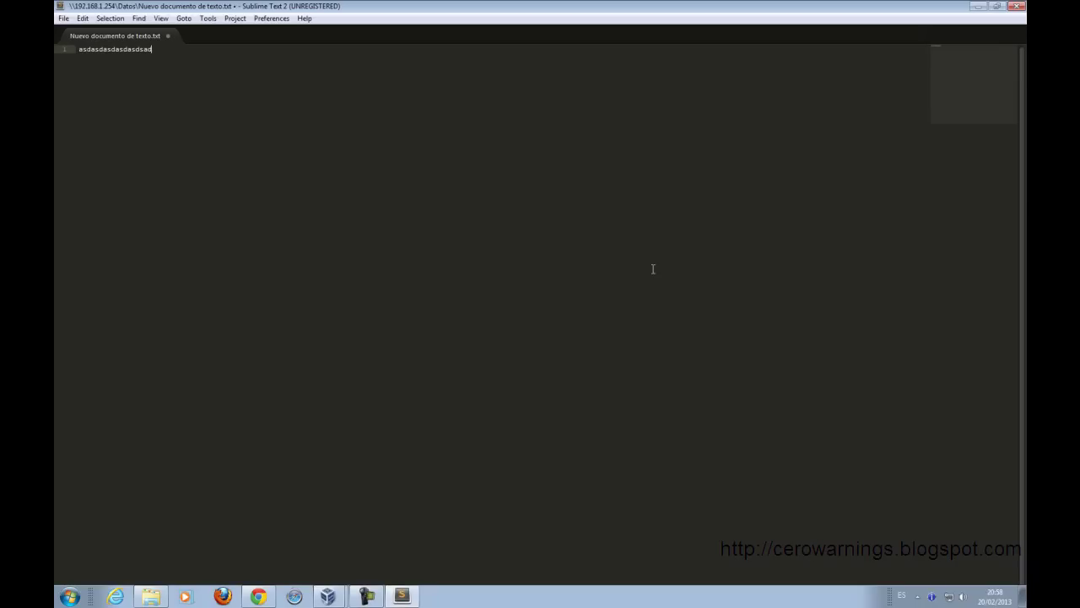
key("ctrl+s")
left_click(1018, 6)
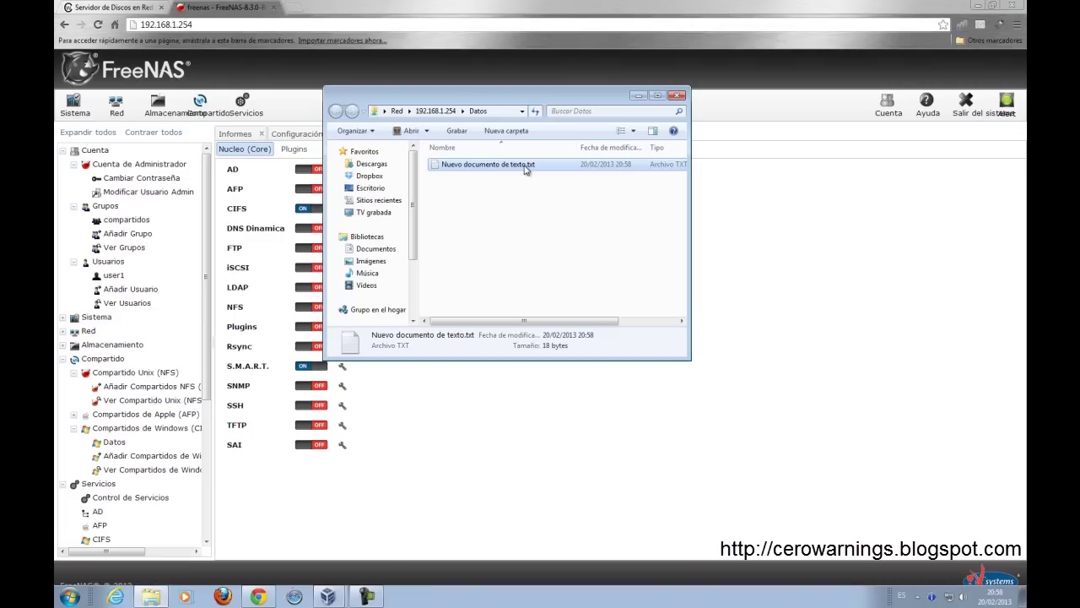
left_click_drag(690, 361, 806, 427)
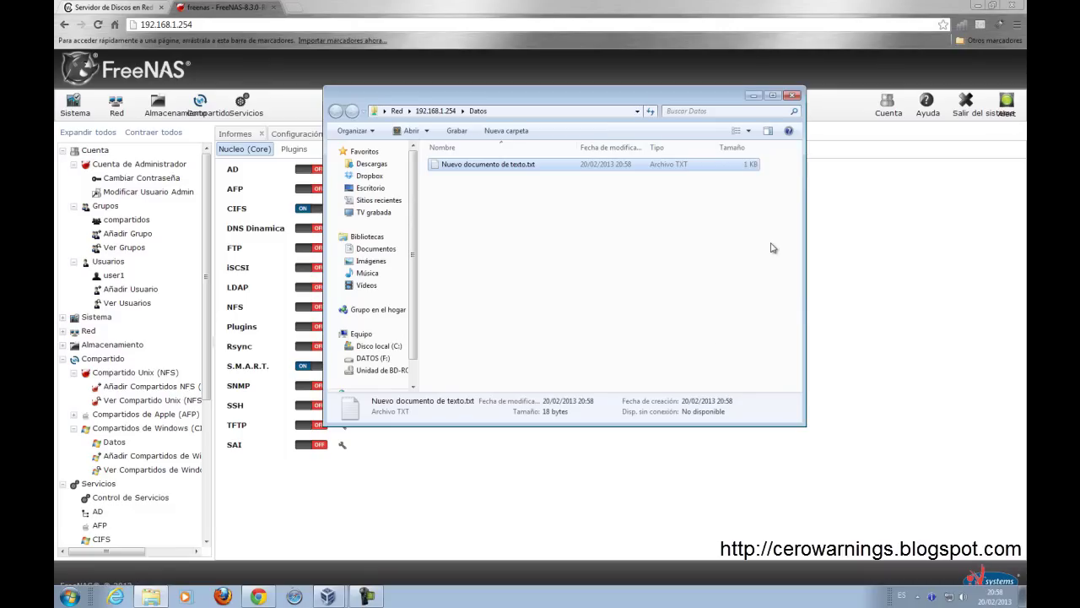
left_click(793, 94)
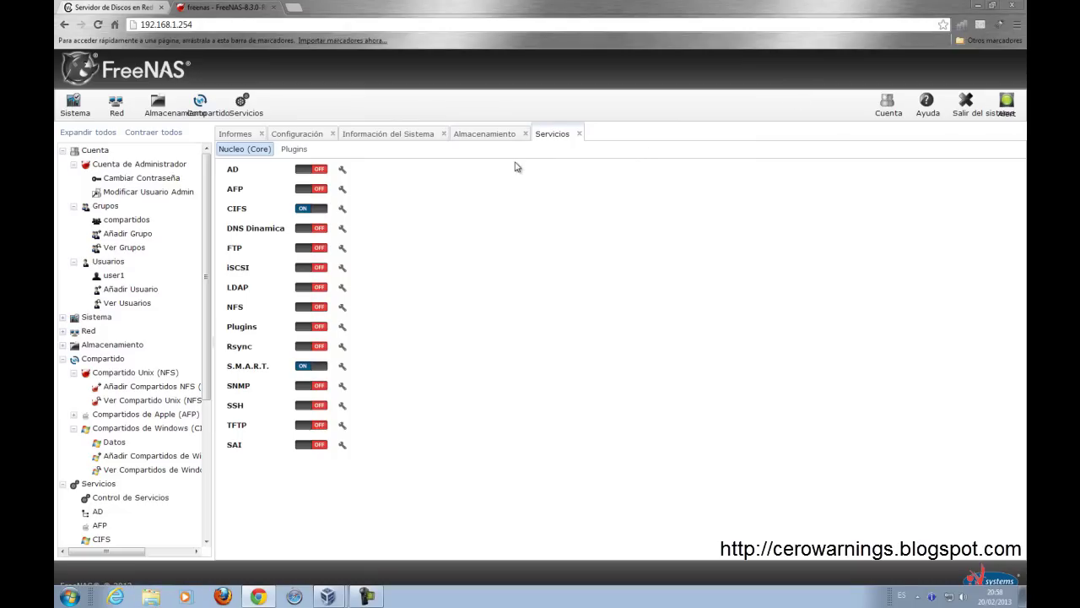
Step: Switch to the CeroWarnings FreeNAS tutorial tab and scroll to its CIFS service section
key("ctrl+shift+Tab")
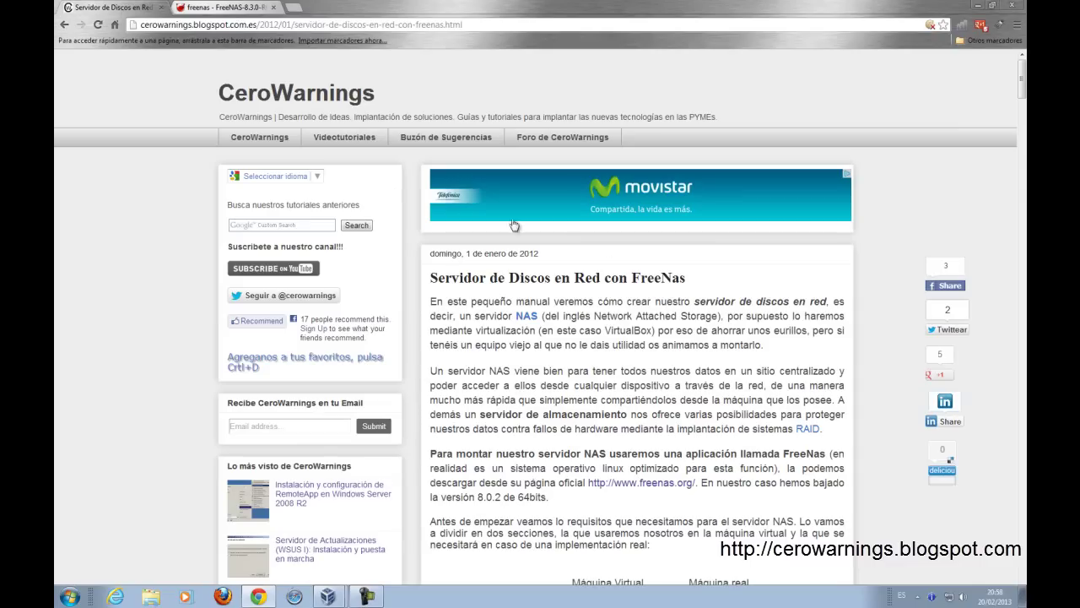
key("End")
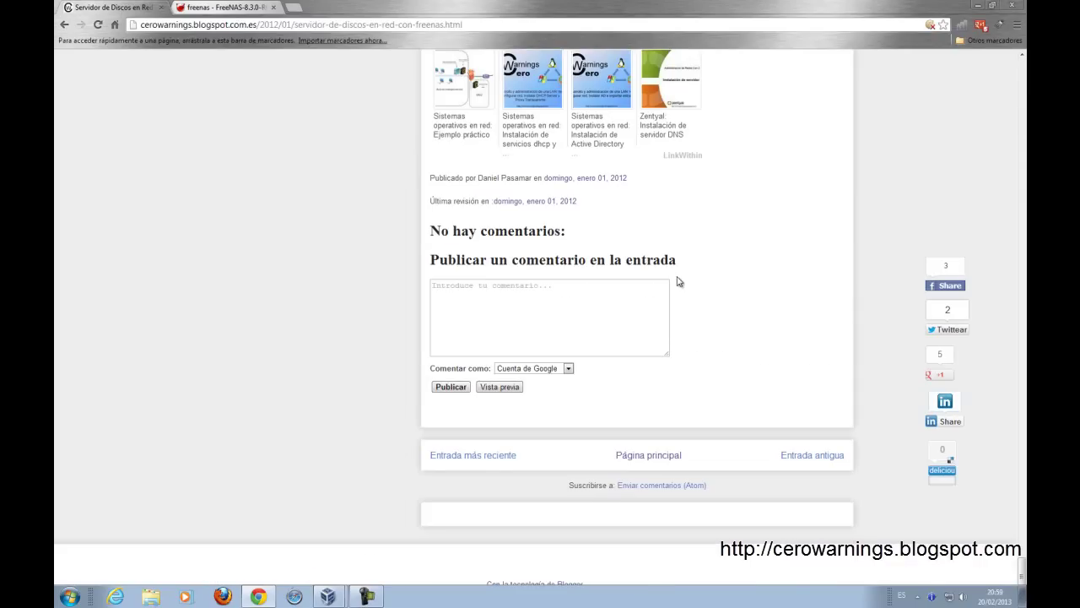
scroll(679, 281, "up", 3)
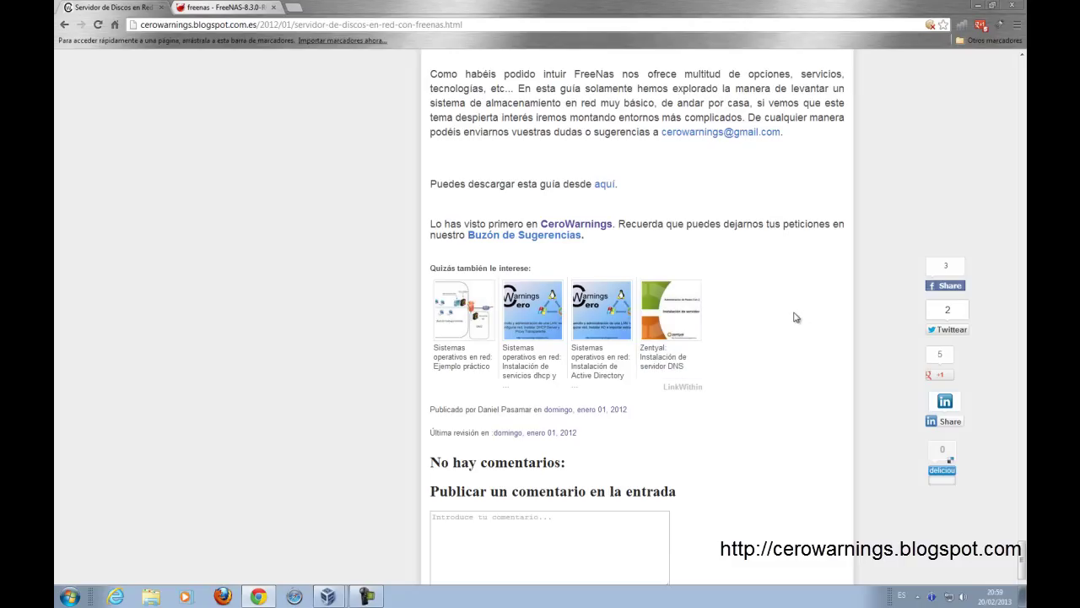
scroll(793, 317, "up", 12)
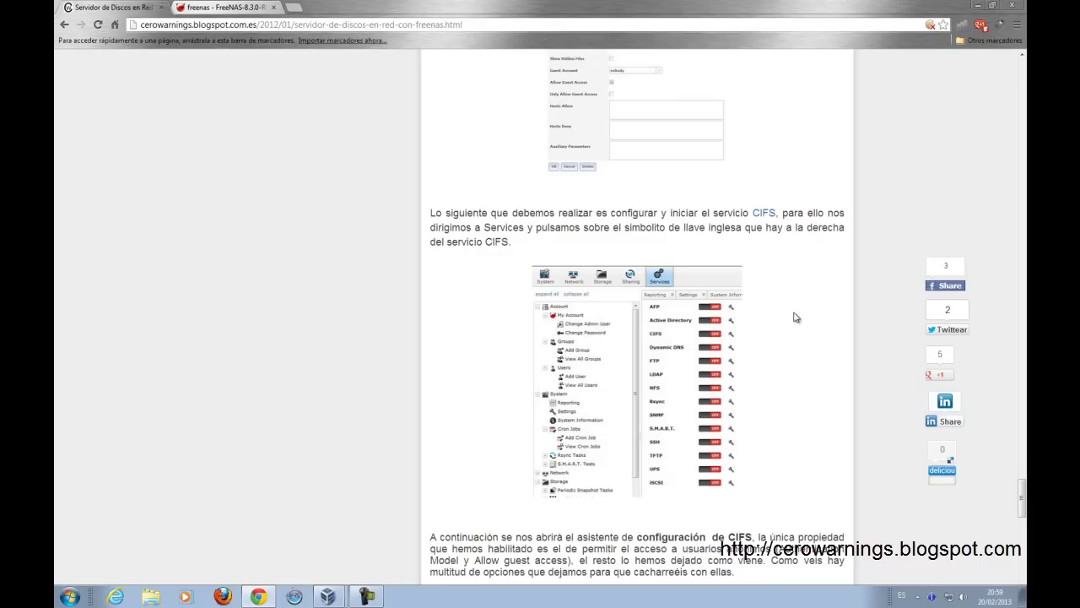